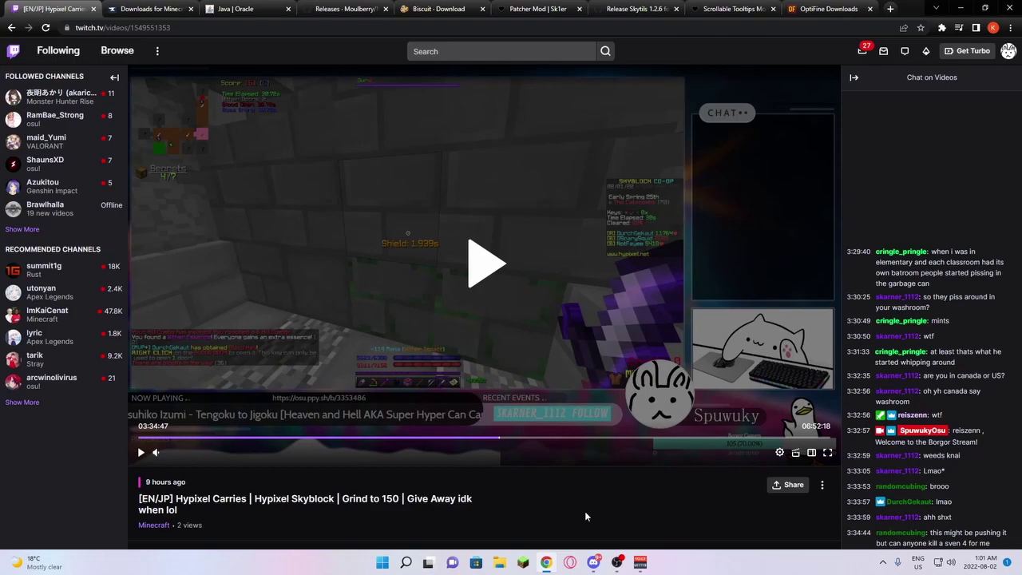
Visit the Forge and Java download pages and search Windows for java to check for an existing Java installation.
left_click(177, 7)
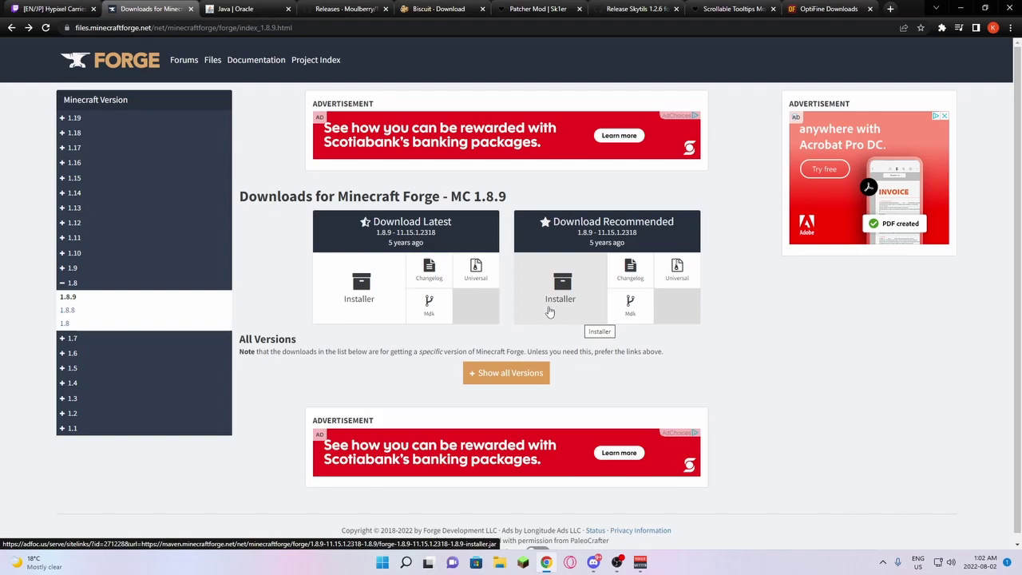
left_click(240, 8)
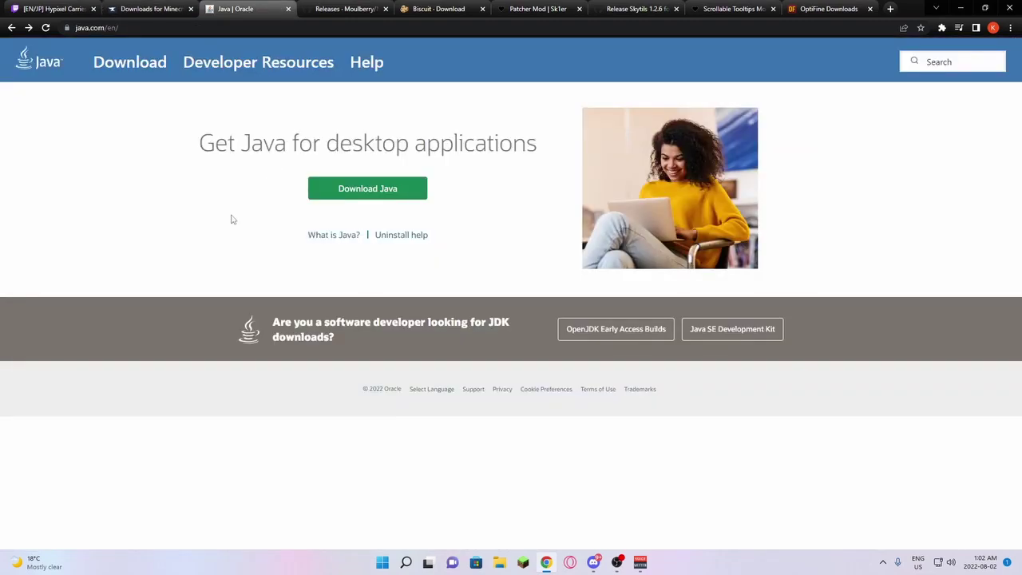
left_click(405, 563)
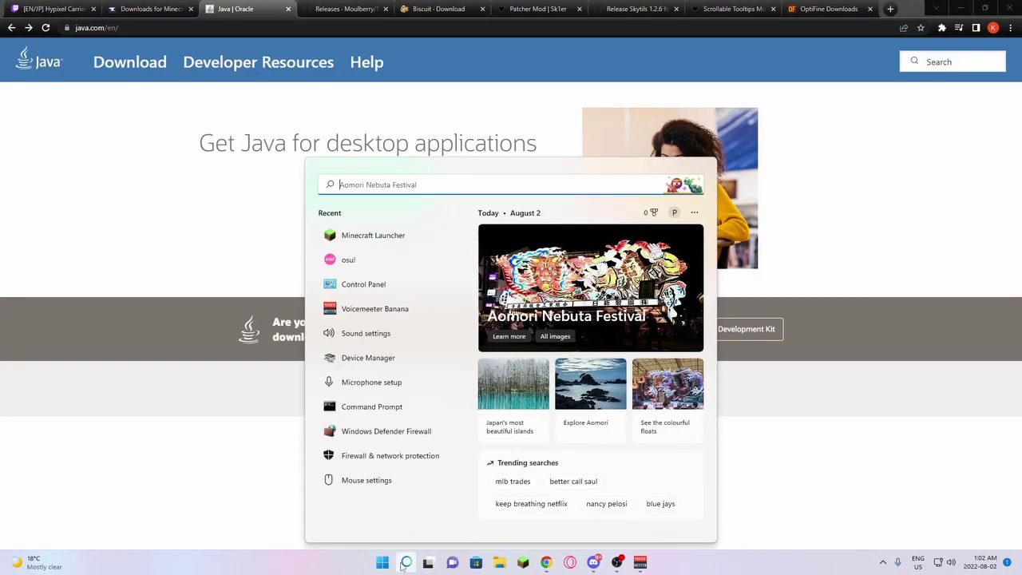
type("java")
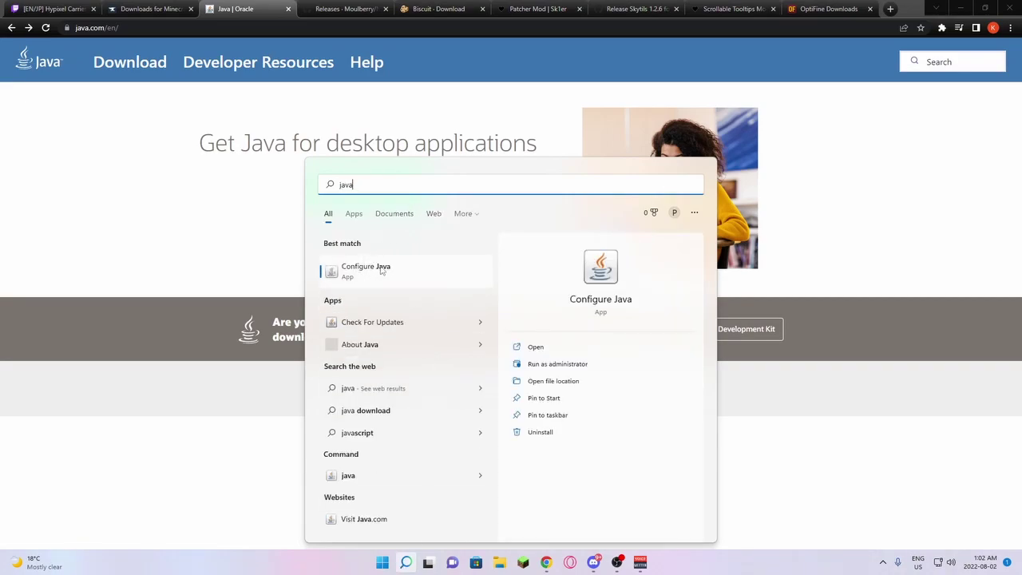
left_click(232, 242)
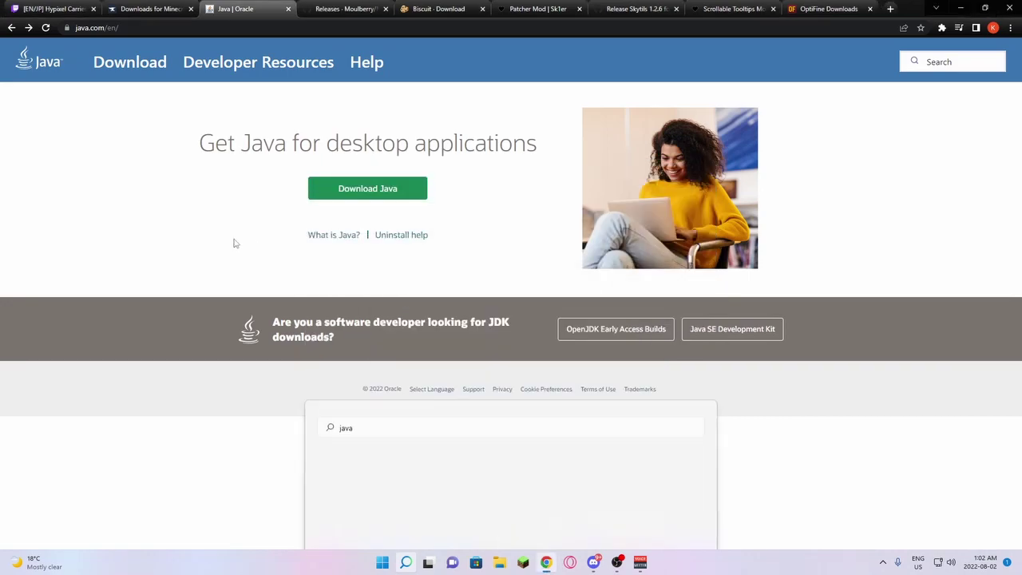
Open the 64-bit Java for Windows page and download Java.
left_click(342, 198)
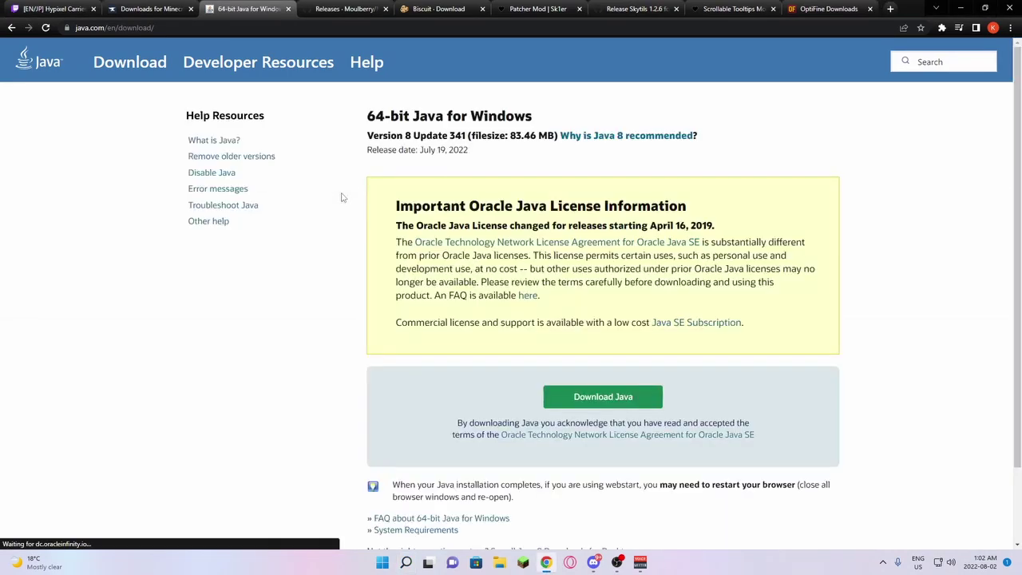
left_click(646, 400)
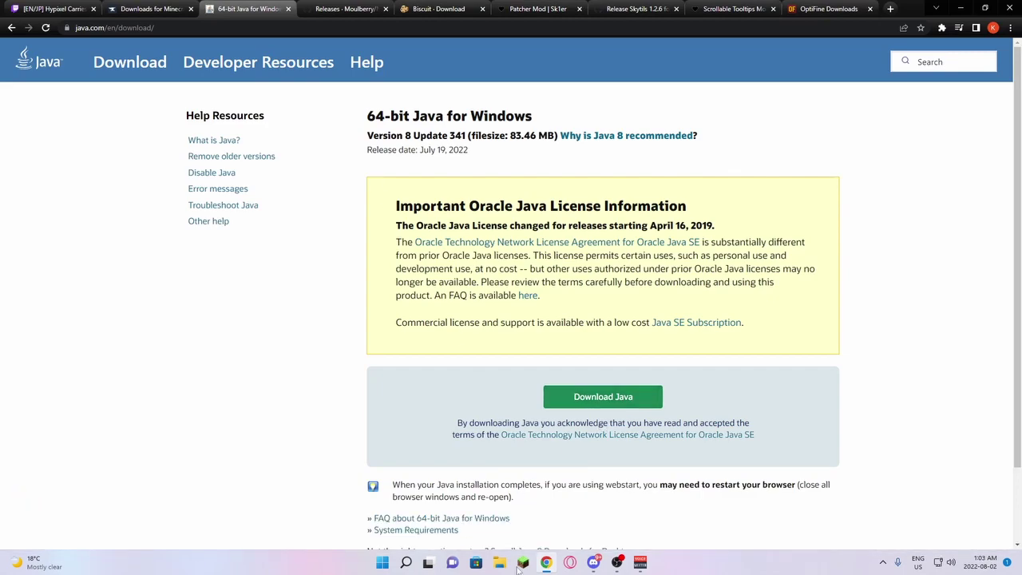
Search Windows for java again to look for the Java apps.
left_click(401, 566)
type("java")
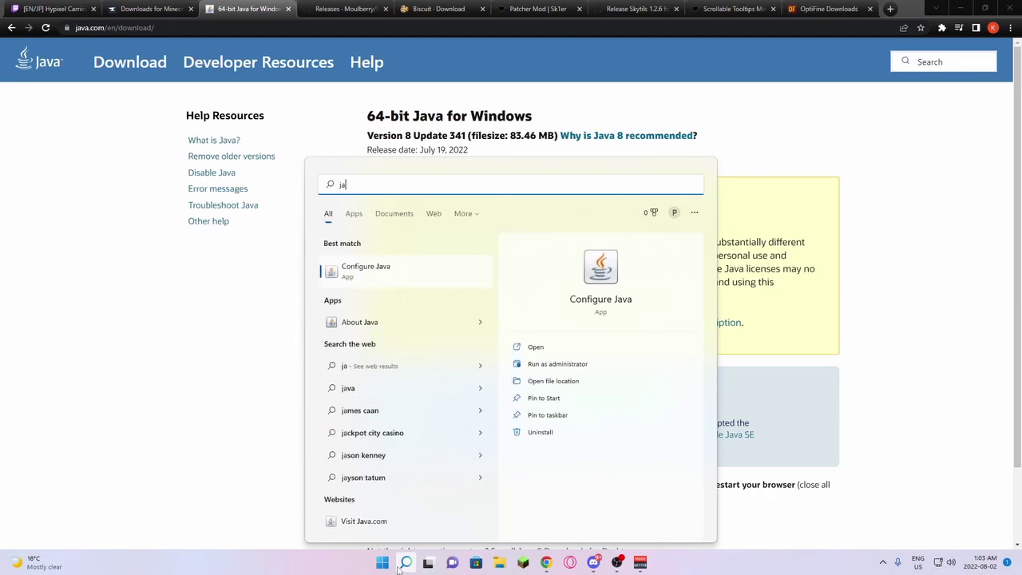
left_click(201, 404)
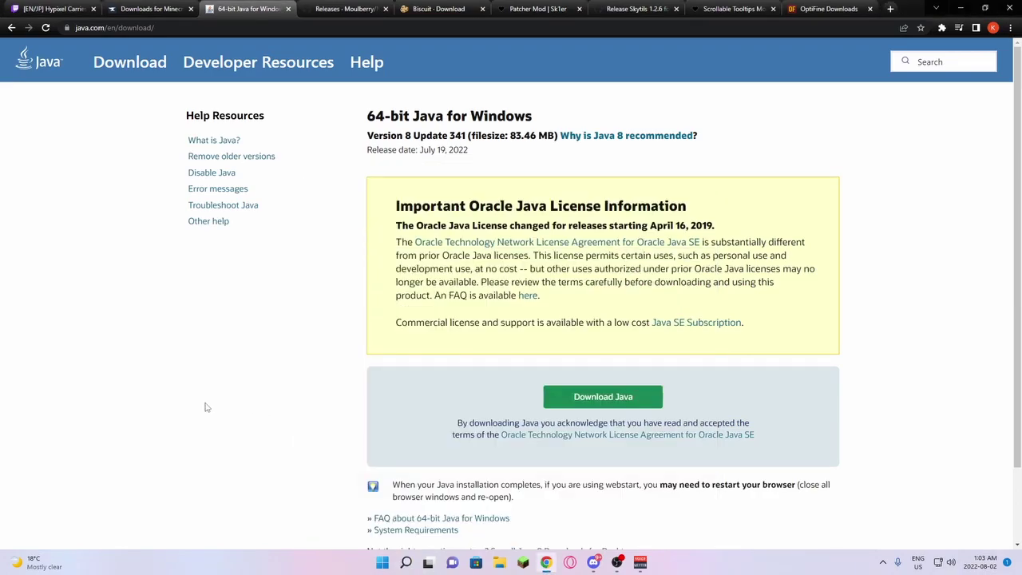
Switch to the Minecraft Launcher, create an installation named 1.8.9 using release 1.8.9, and launch the 1.8.9 installation.
left_click(524, 564)
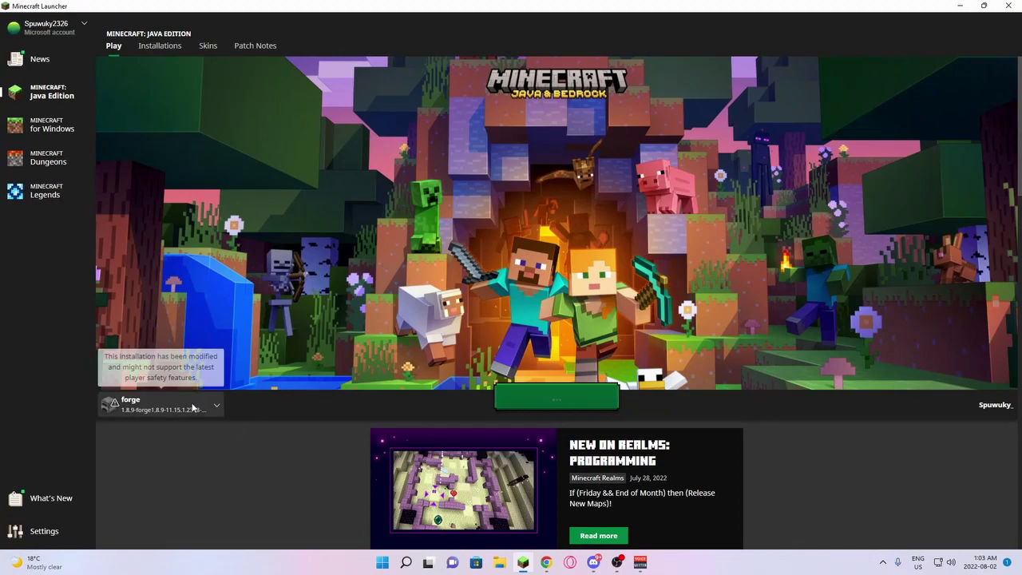
left_click(162, 48)
left_click(384, 113)
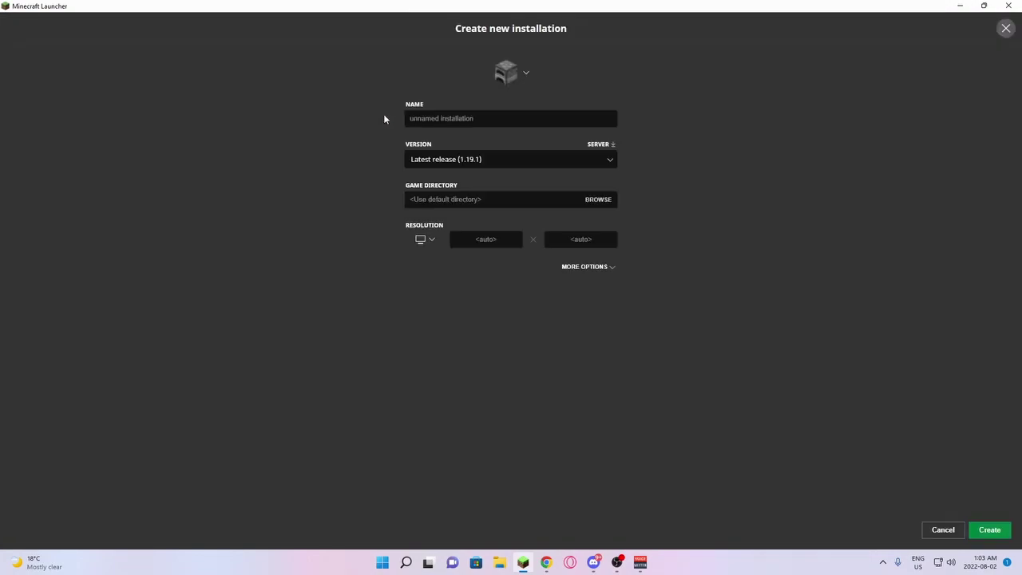
type("1.8.9")
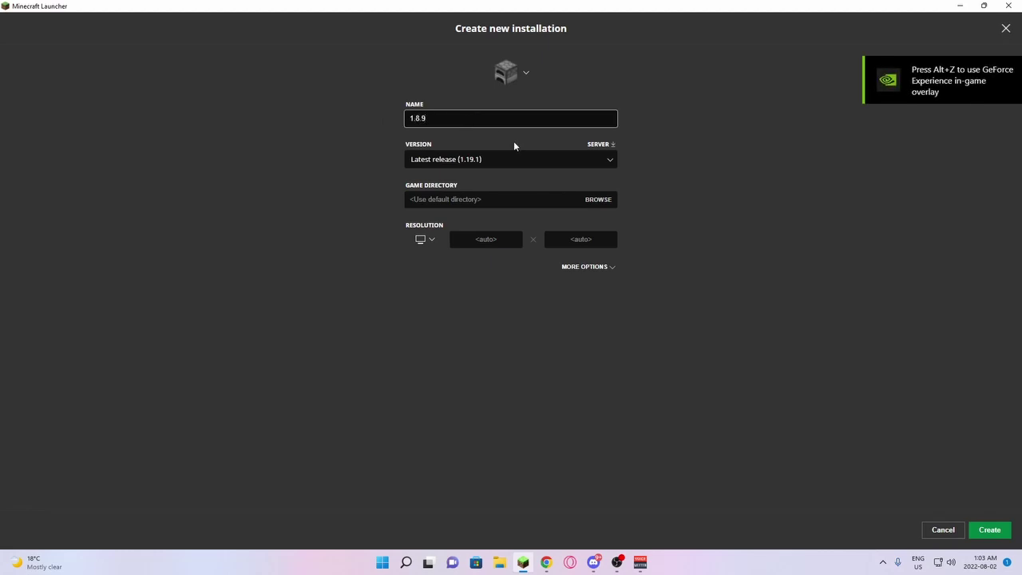
left_click(513, 159)
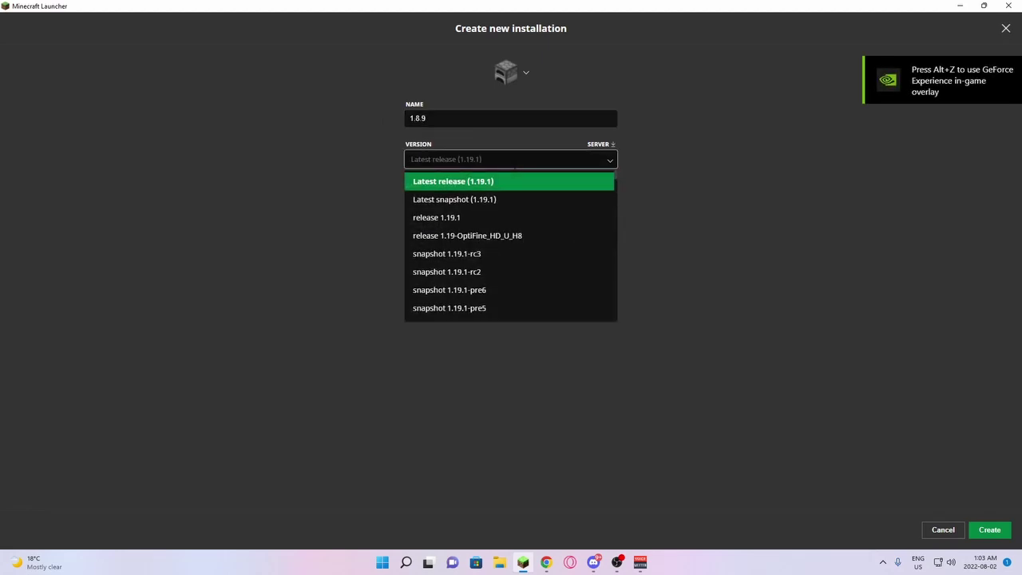
type("1.8.9")
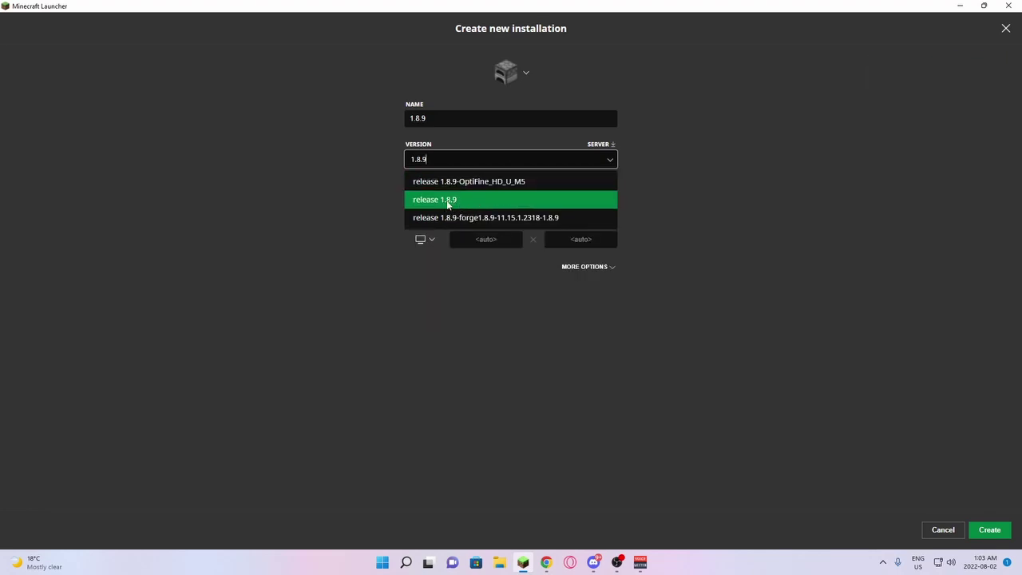
left_click(473, 201)
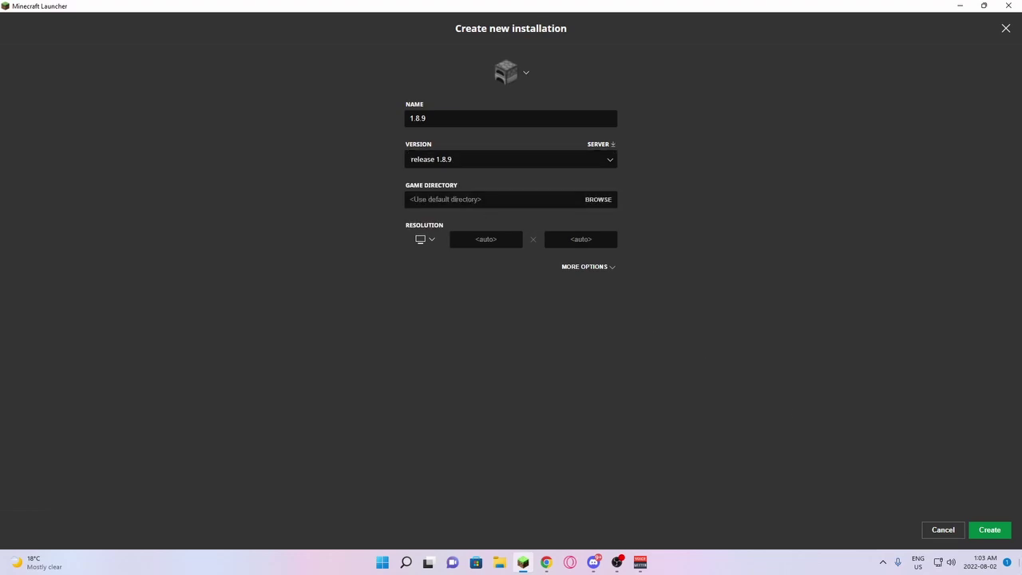
left_click(989, 531)
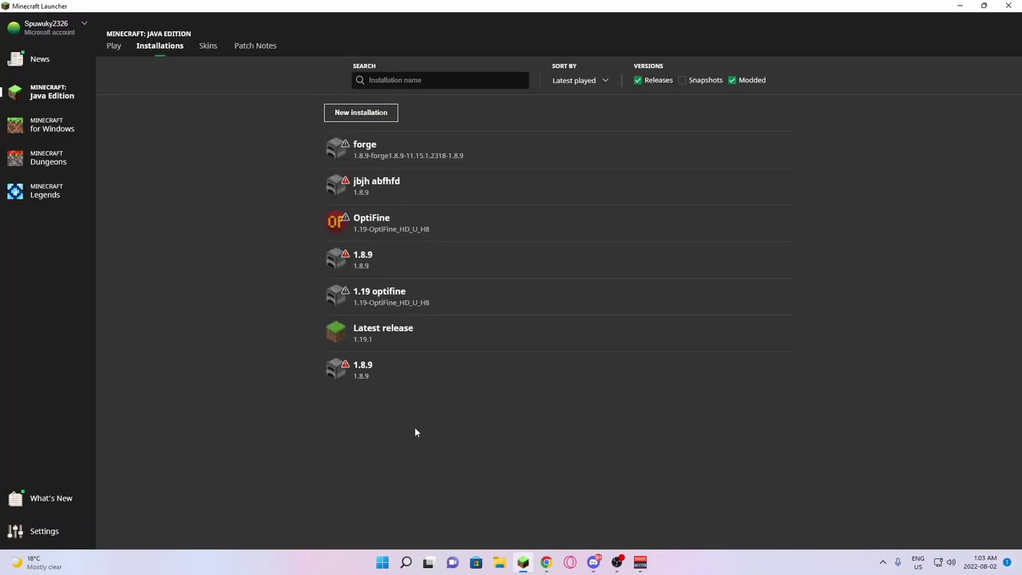
mouse_move(406, 274)
left_click(729, 260)
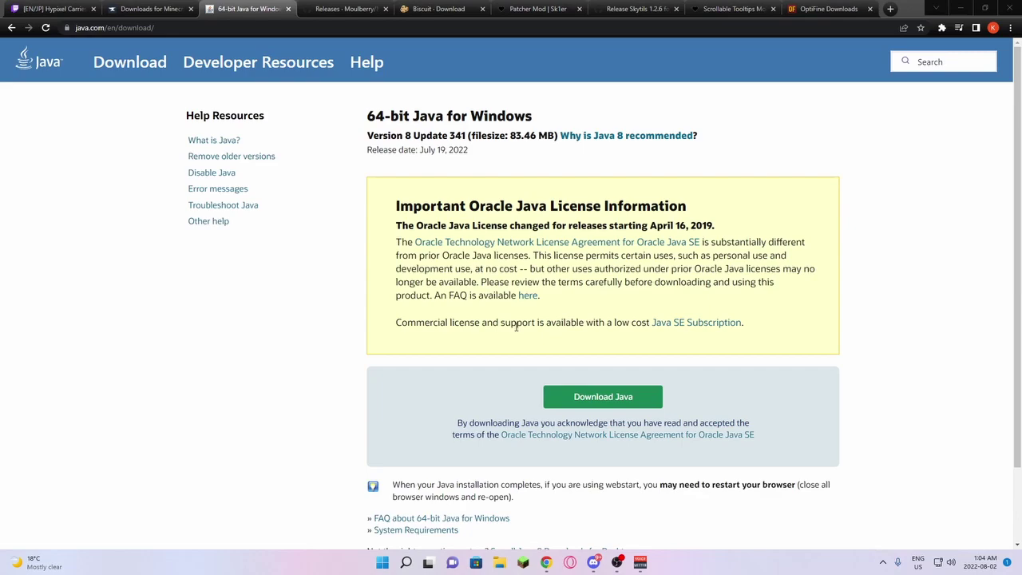
Download the recommended Forge installer for Minecraft 1.8.9 from the Forge site, skipping the advertisement page.
left_click(152, 8)
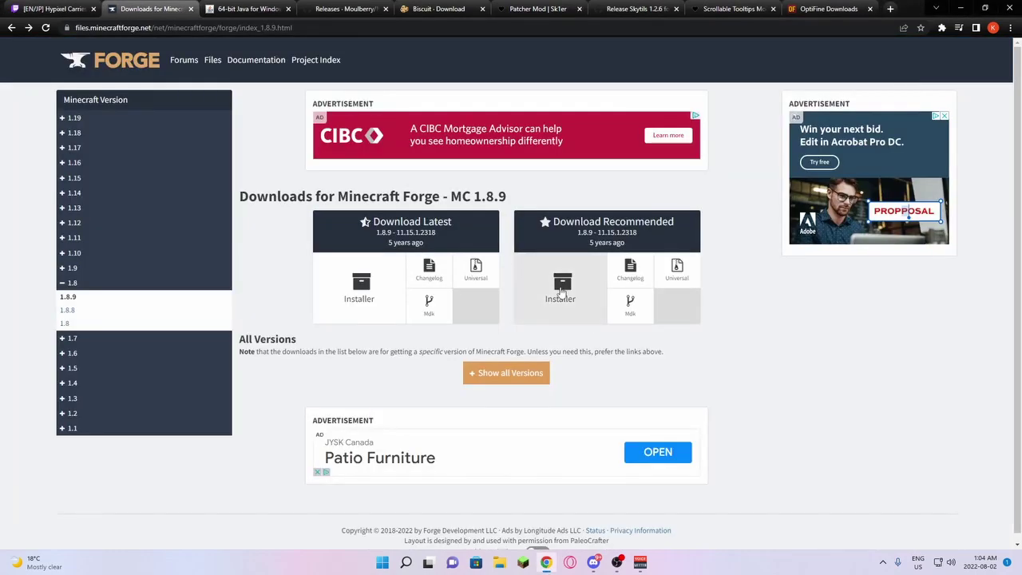
left_click(560, 302)
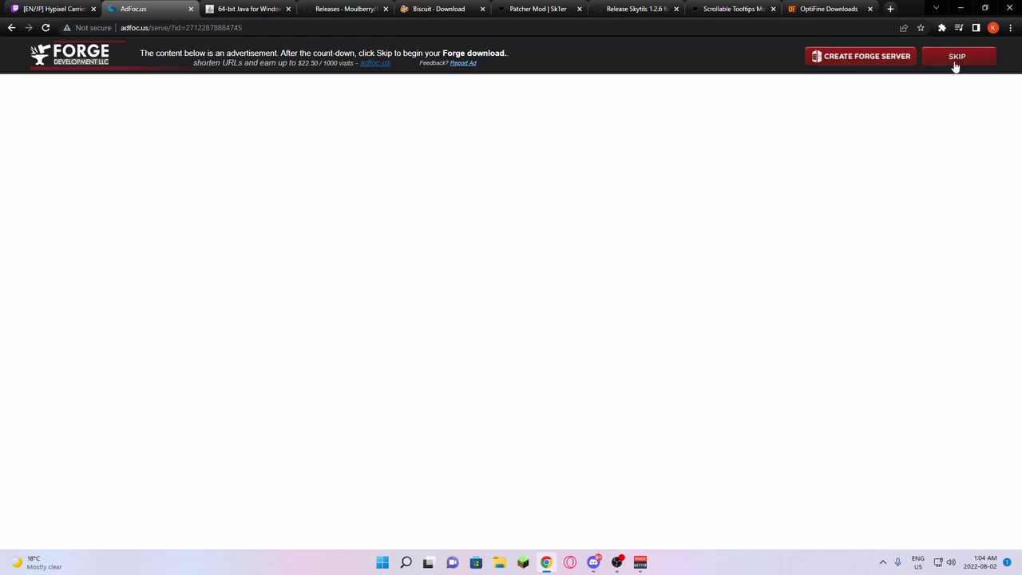
left_click(956, 63)
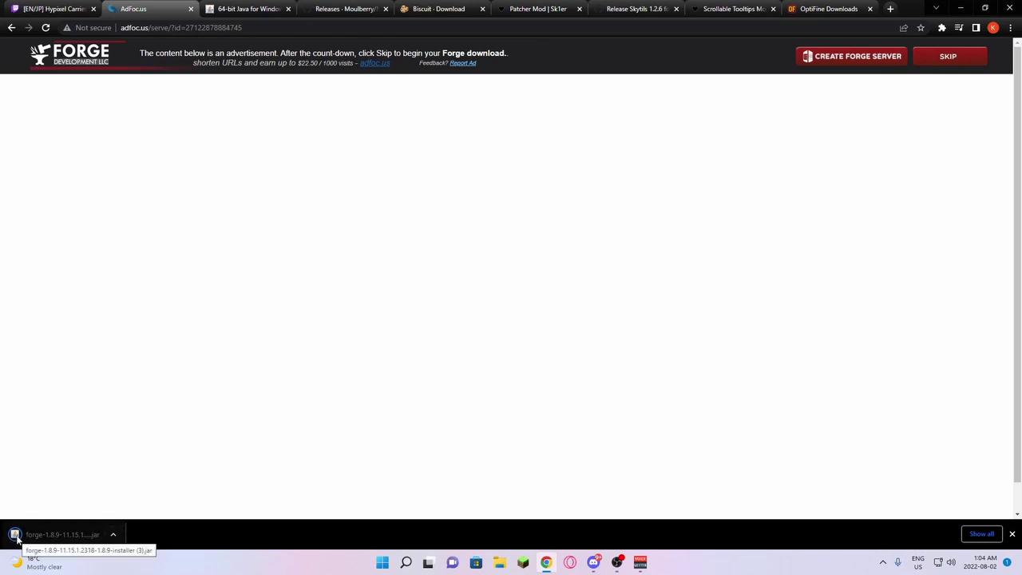
Show the downloaded Forge 1.8.9 installer in its folder and open it with Java(TM) Platform SE binary.
left_click(113, 535)
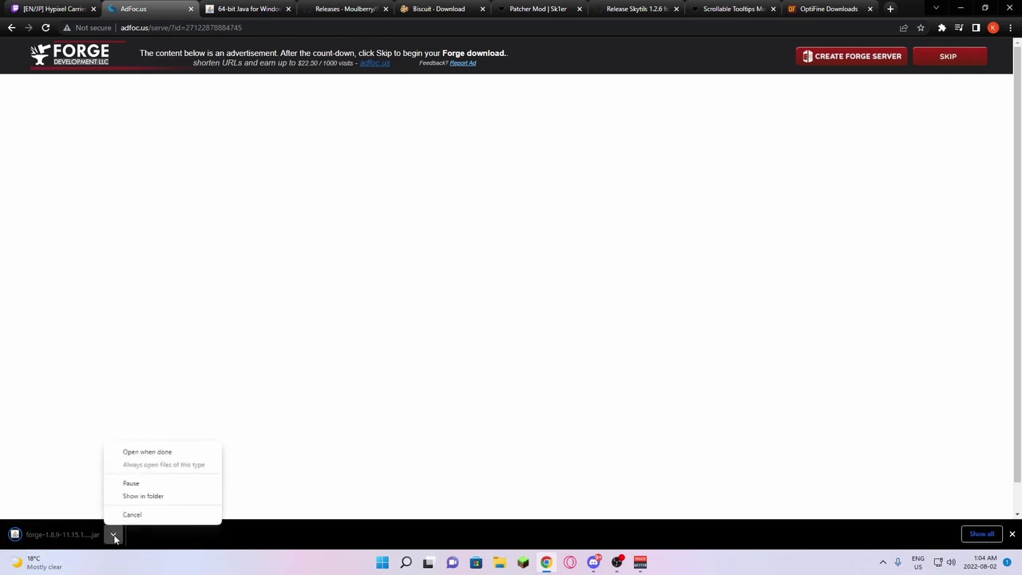
left_click(164, 496)
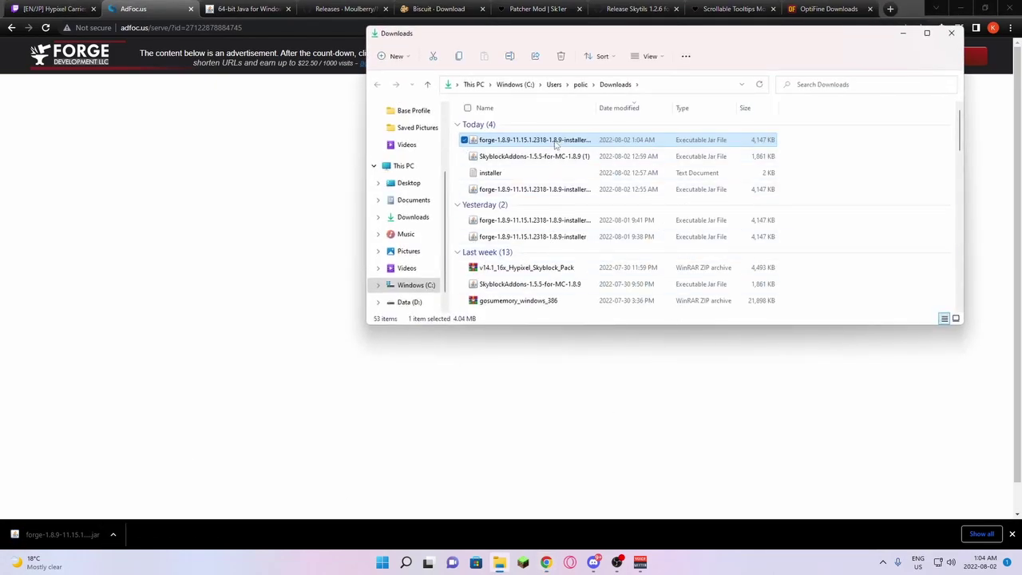
right_click(557, 143)
mouse_move(641, 198)
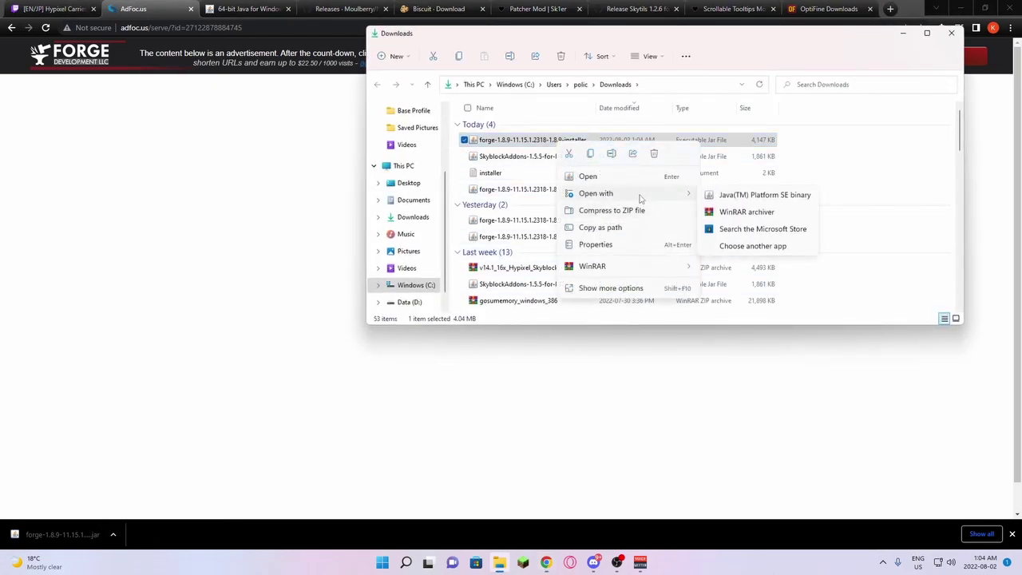
left_click(784, 200)
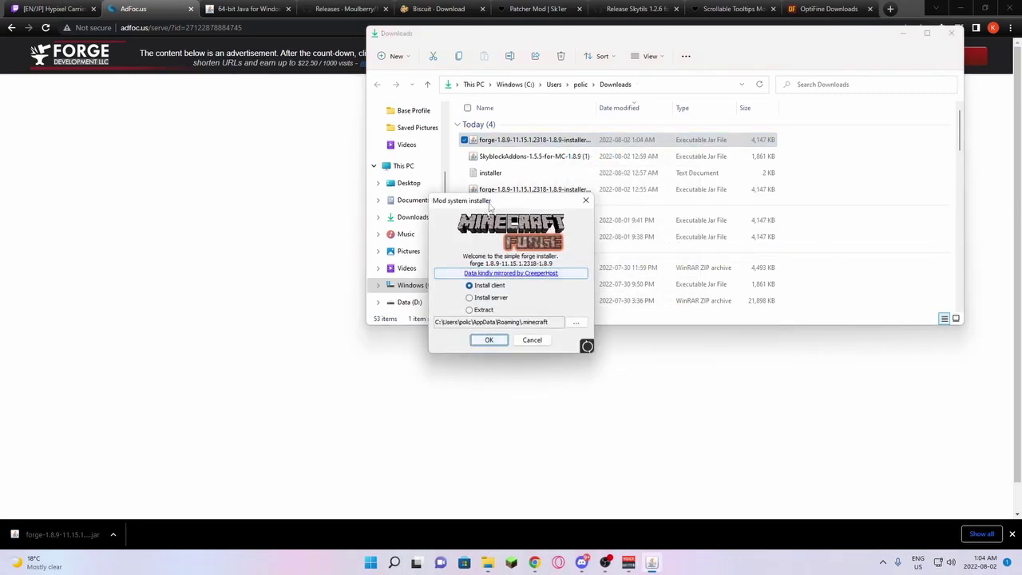
Close the Downloads folder and run the Forge client installation into the .minecraft folder.
left_click_drag(502, 203, 227, 108)
left_click(951, 37)
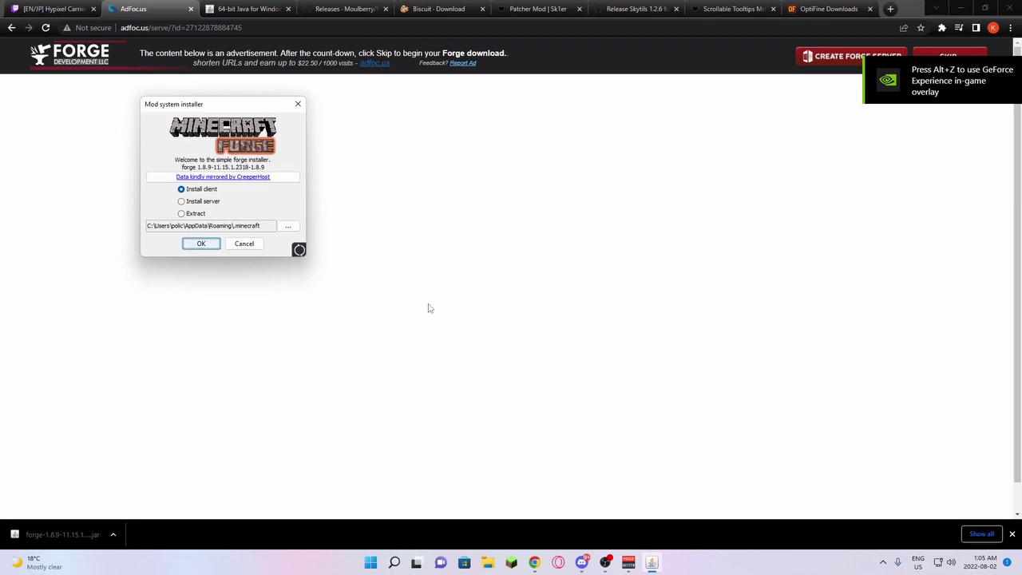
left_click(202, 243)
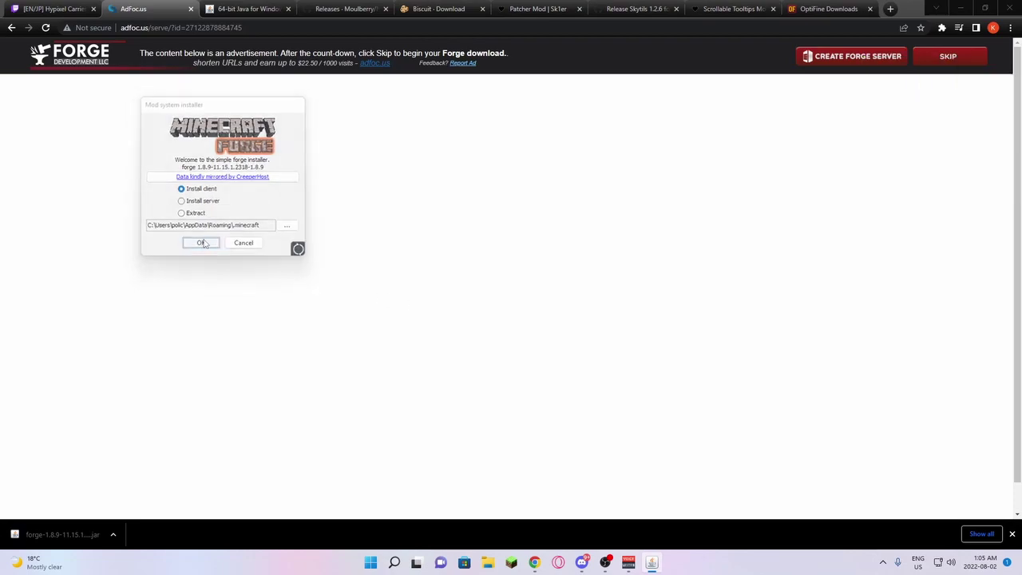
left_click_drag(529, 254, 713, 170)
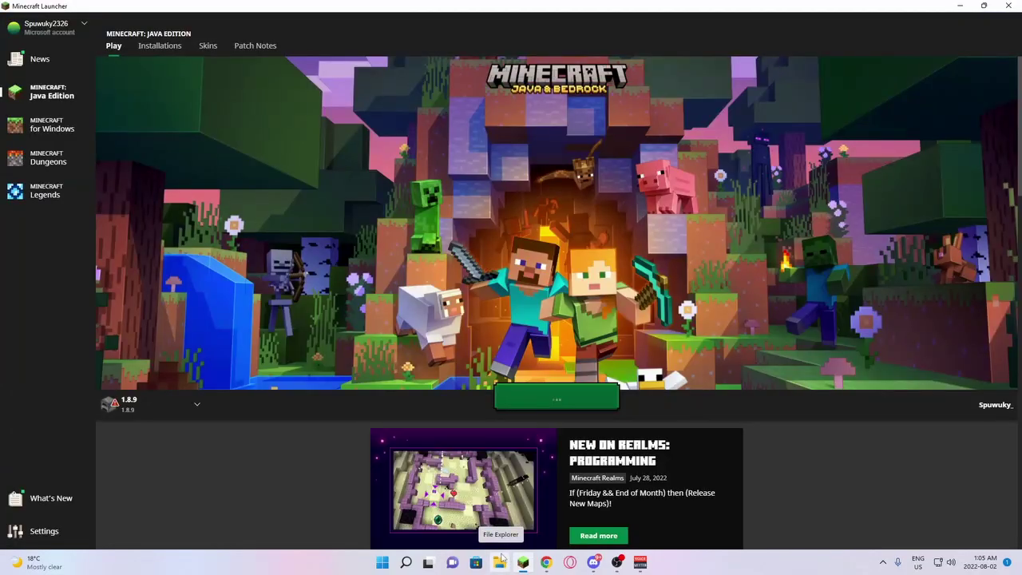
Select the forge installation as the one to play in the Minecraft Launcher.
left_click(148, 406)
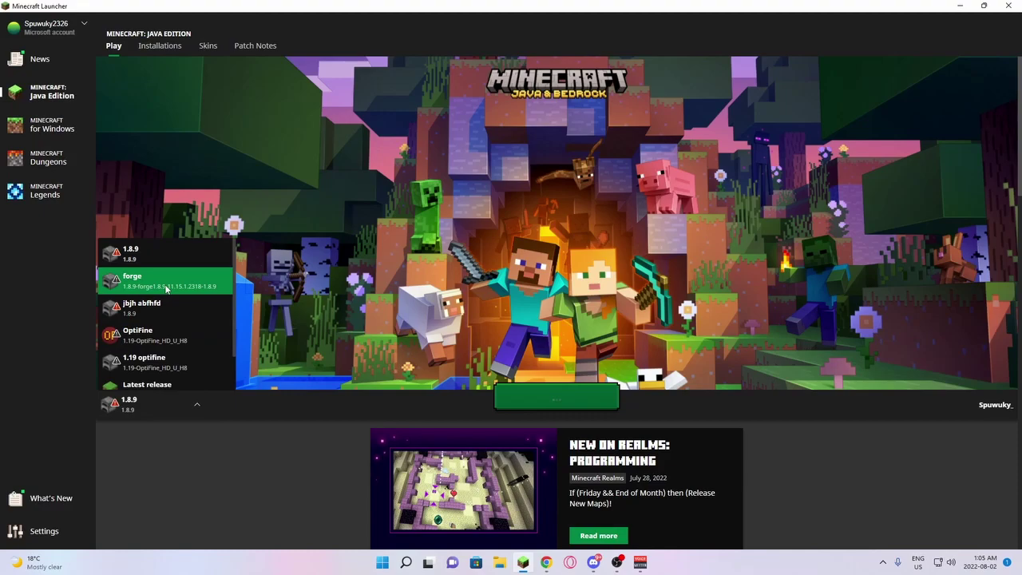
left_click(170, 281)
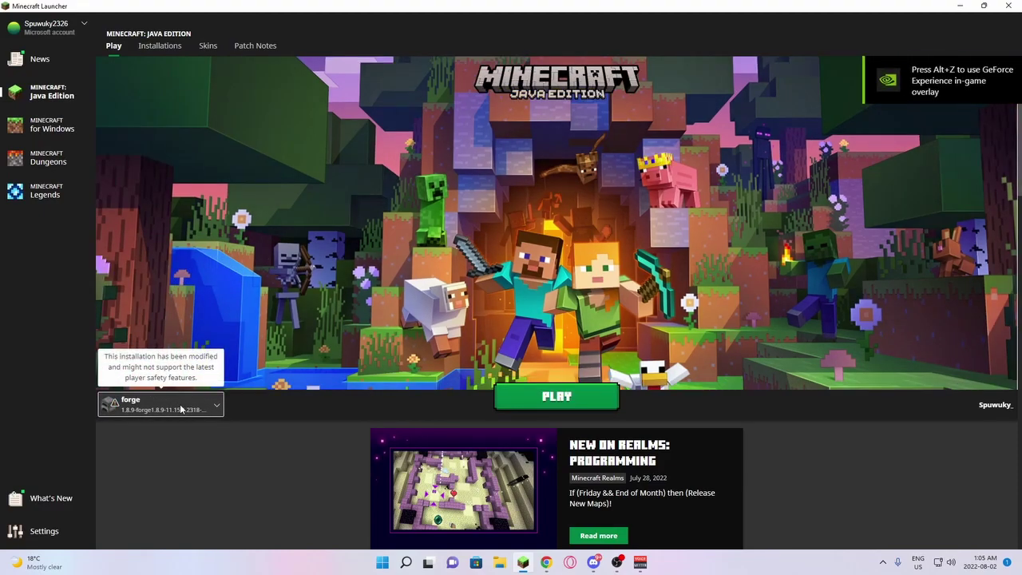
left_click(181, 410)
scroll(187, 341, "down", 1)
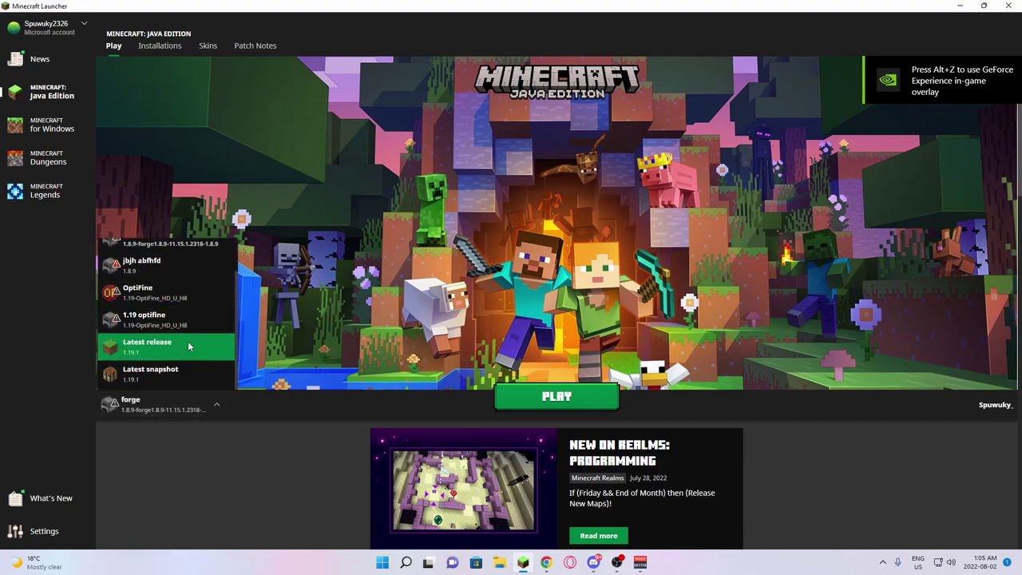
scroll(189, 375, "up", 1)
key("Escape")
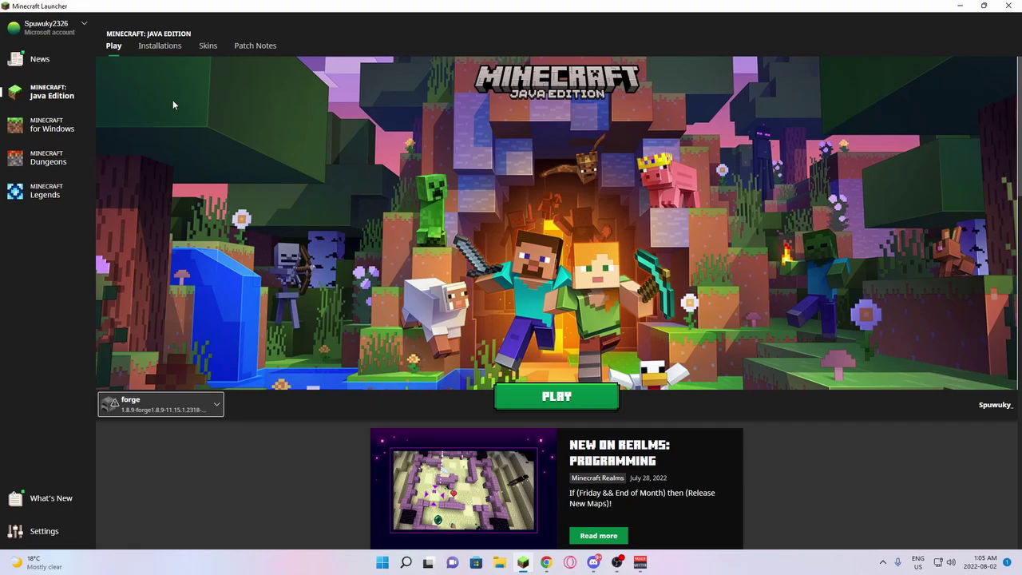
Fill in a new installation named forge 1.8.9 with version release 1.8.9-forge1.8.9-11.15.1.2318-1.8.9, leaving the form without creating it.
left_click(159, 47)
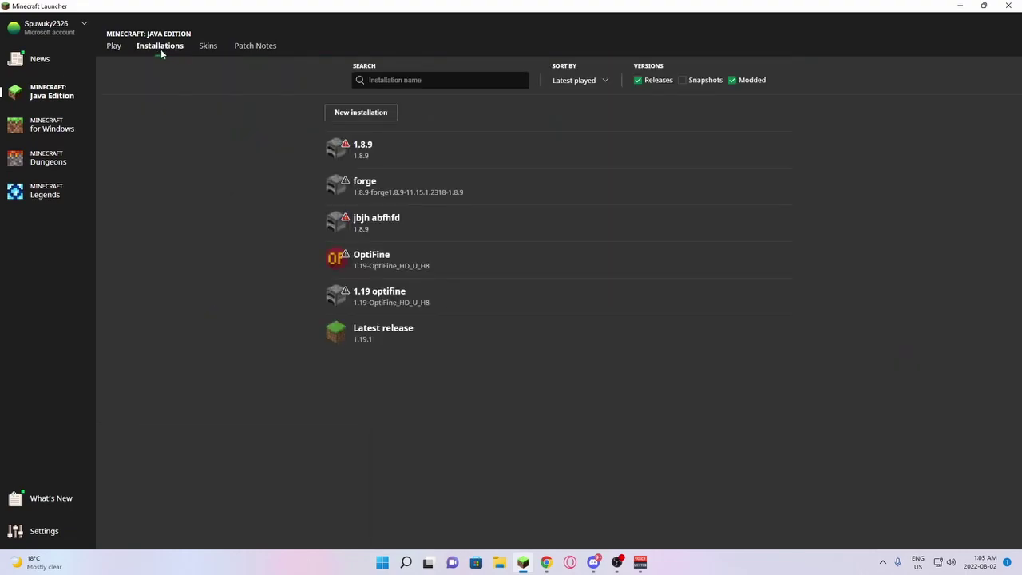
left_click(371, 112)
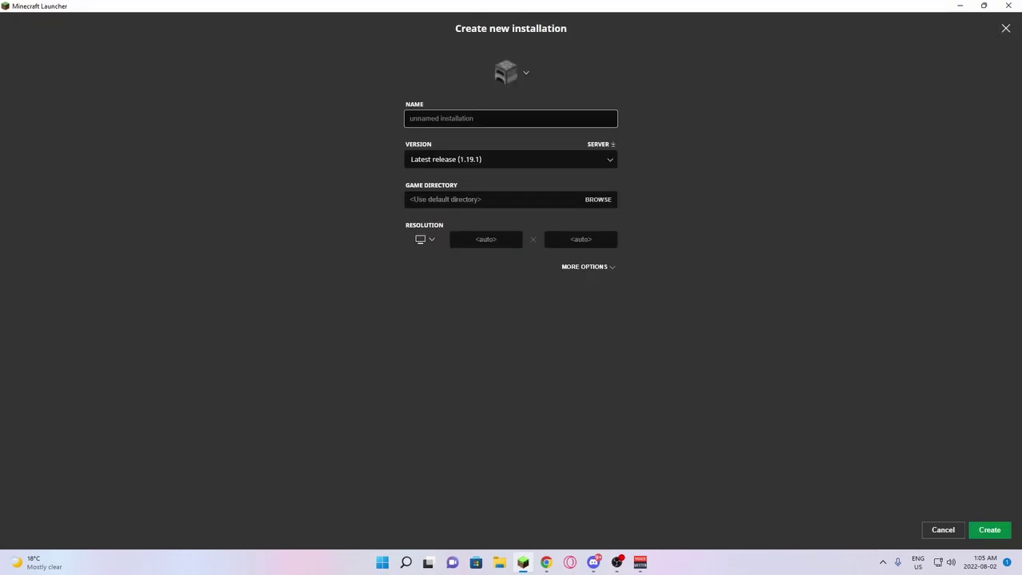
type("for")
left_click(516, 160)
type("1.8.9")
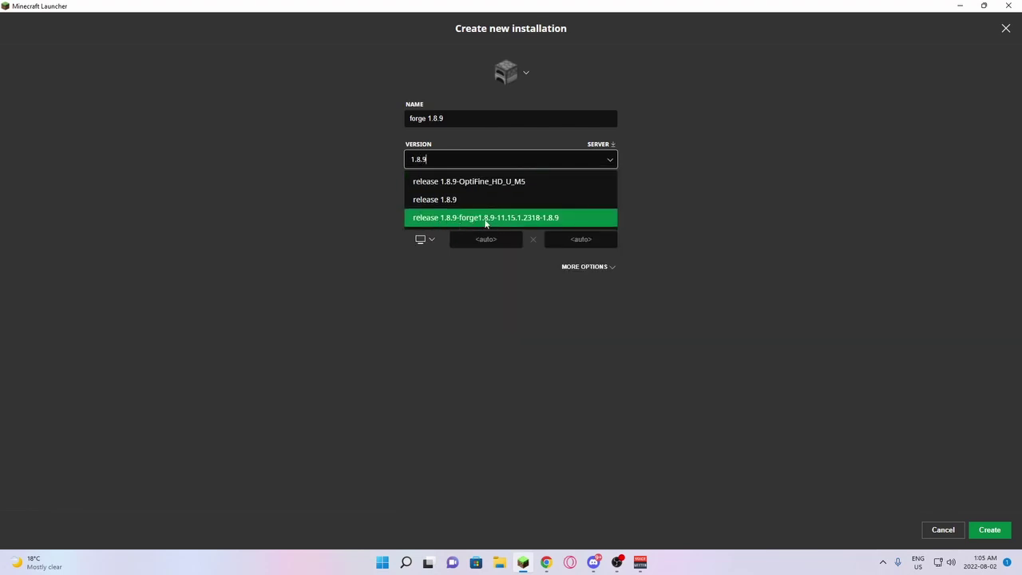
left_click(547, 218)
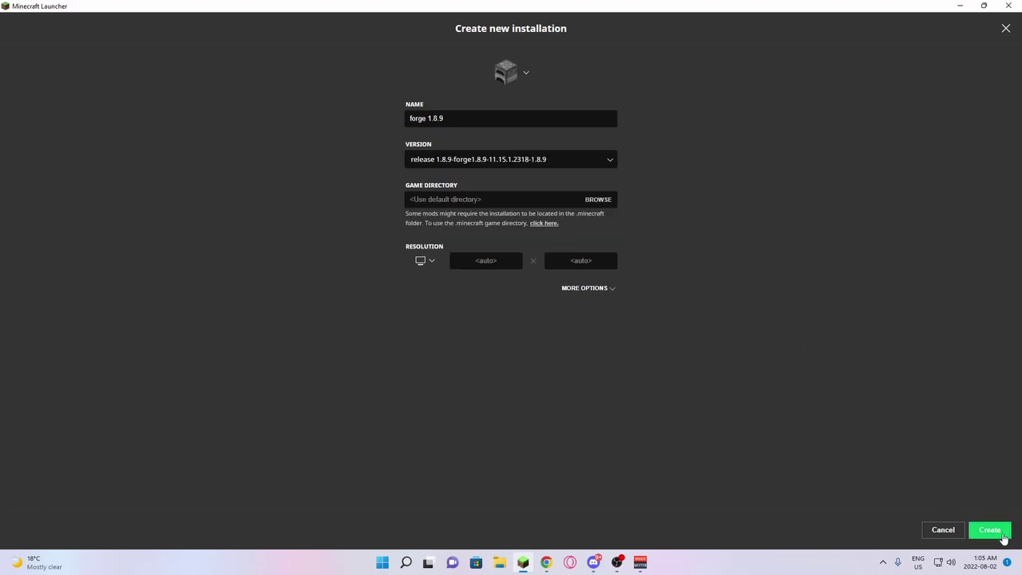
key("Escape")
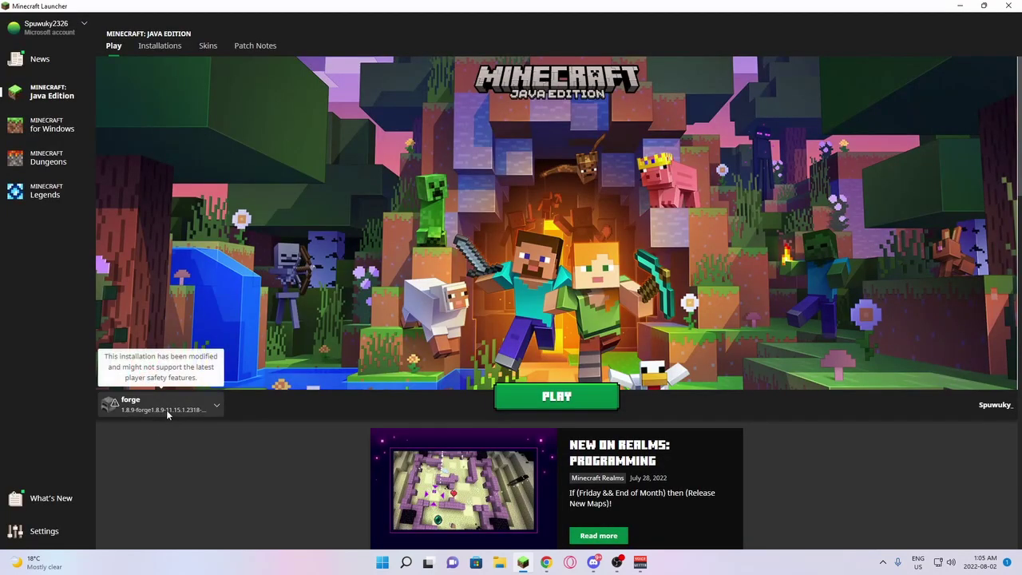
Launch Minecraft with the forge installation and quit the game from its title screen.
left_click(520, 401)
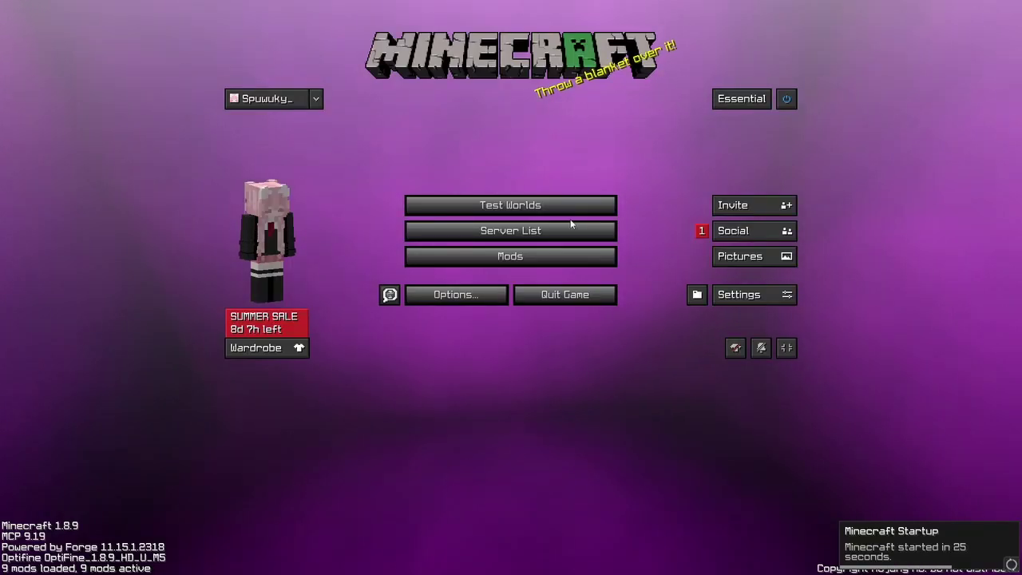
left_click(561, 294)
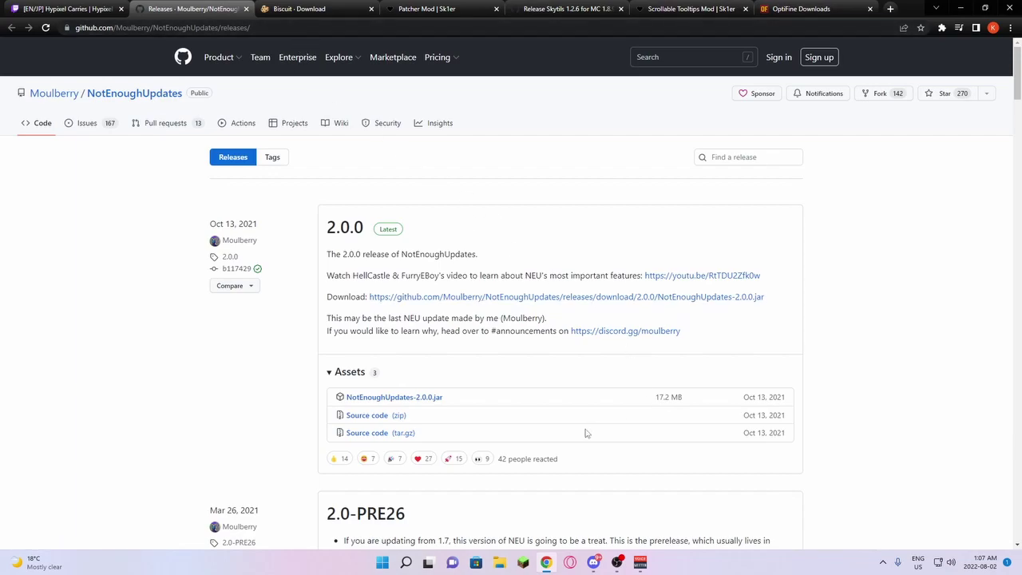
Download NotEnoughUpdates-2.0.0.jar from its GitHub releases and the latest SkyblockAddons from the Biscuit download page.
left_click(382, 397)
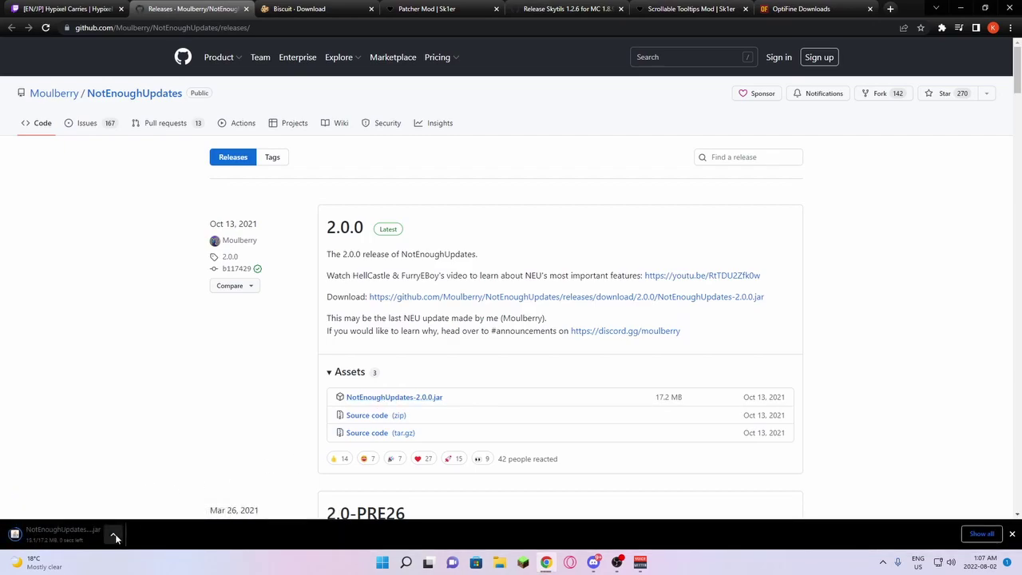
left_click(327, 8)
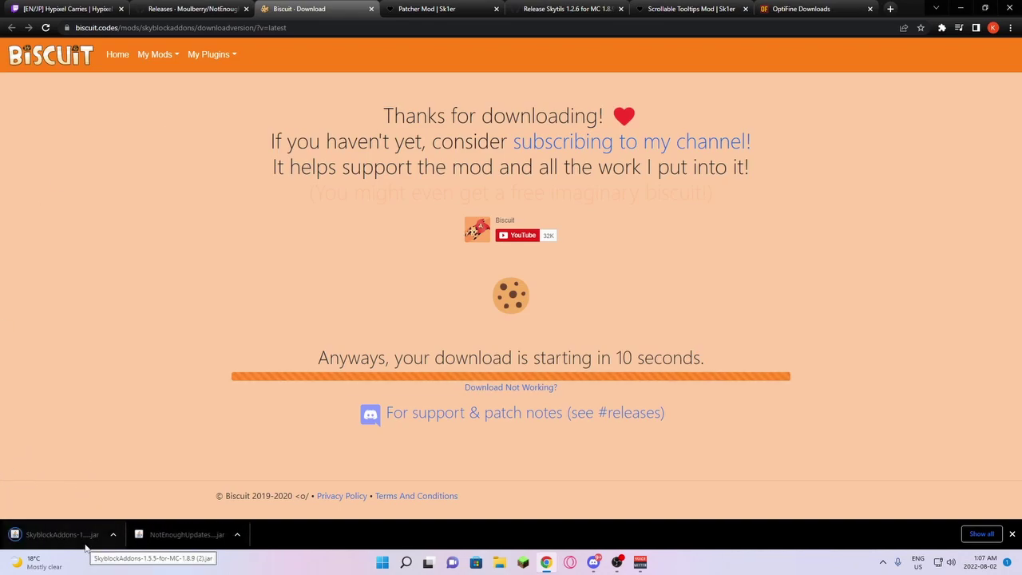
Download Patcher 1.8.2 for Minecraft 1.8.9 from the mod's Sk1er page.
key("ctrl+Tab")
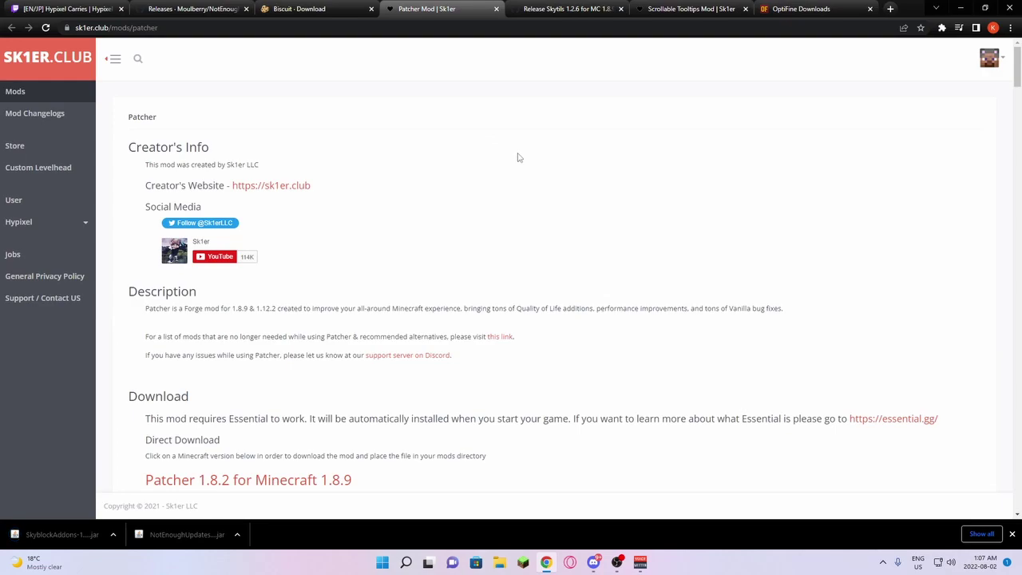
scroll(521, 181, "down", 2)
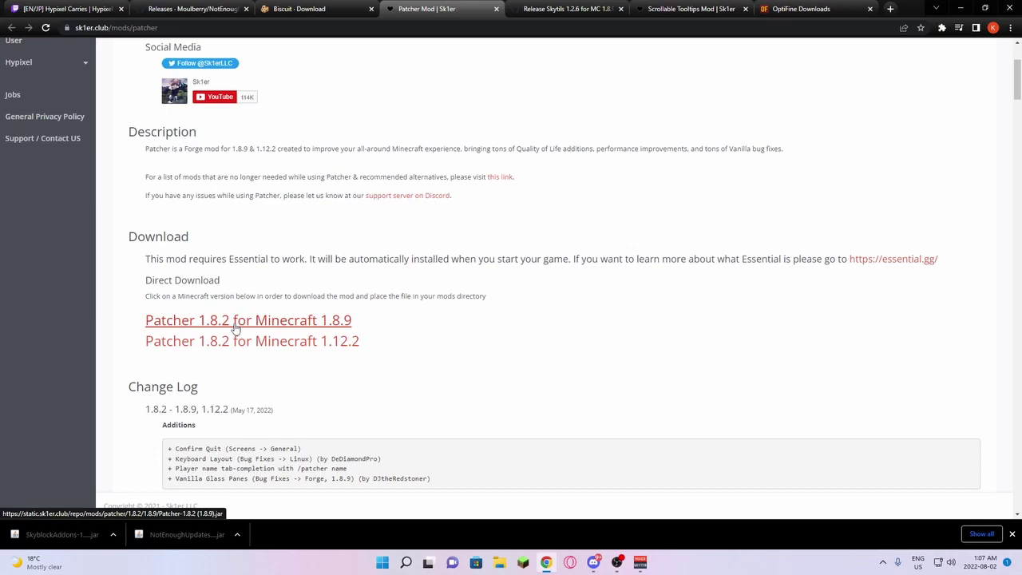
left_click(332, 328)
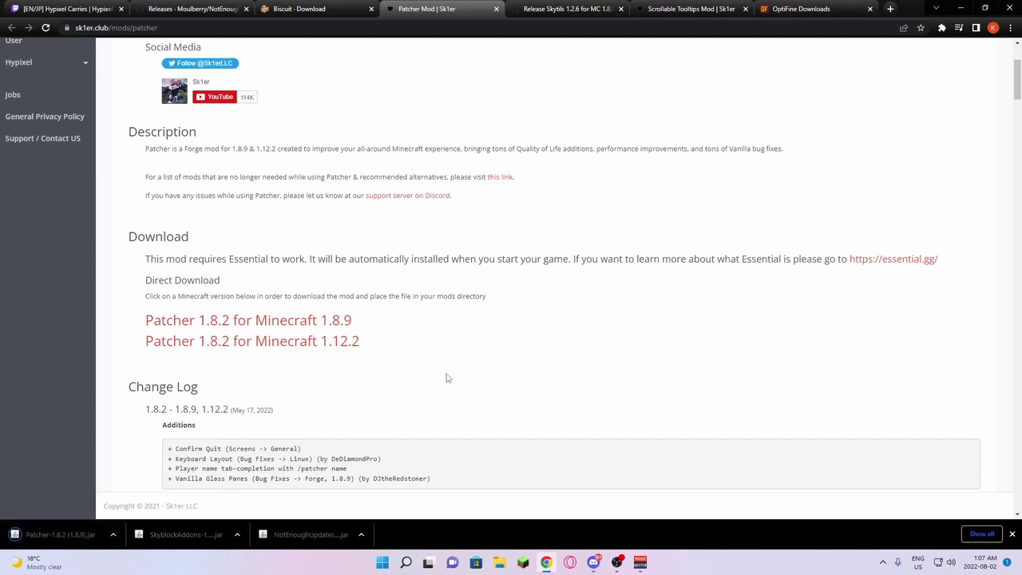
Download Skytils-1.2.6.jar from the assets of the Skytils 1.2.6 release on GitHub.
left_click(571, 7)
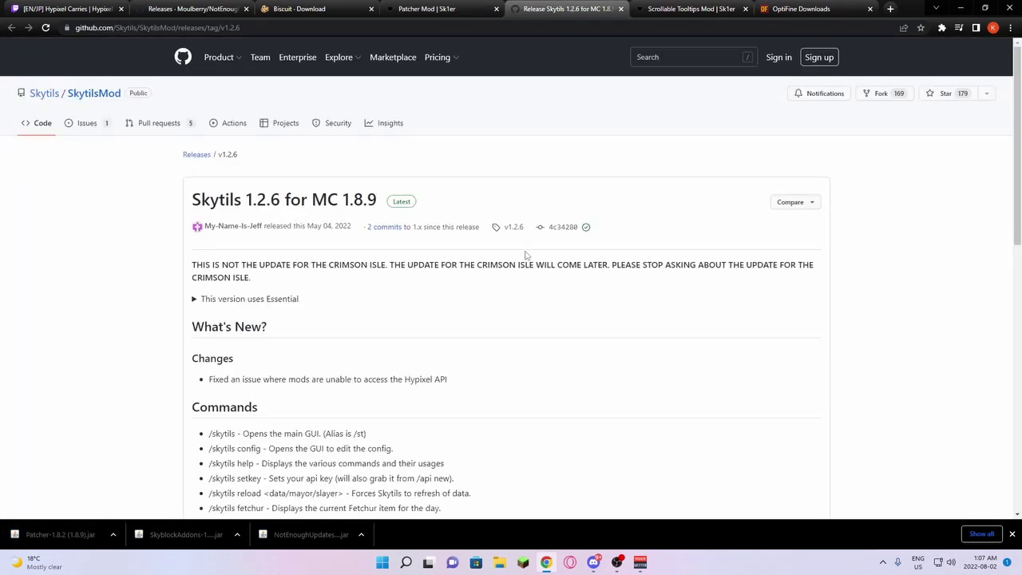
scroll(543, 256, "down", 15)
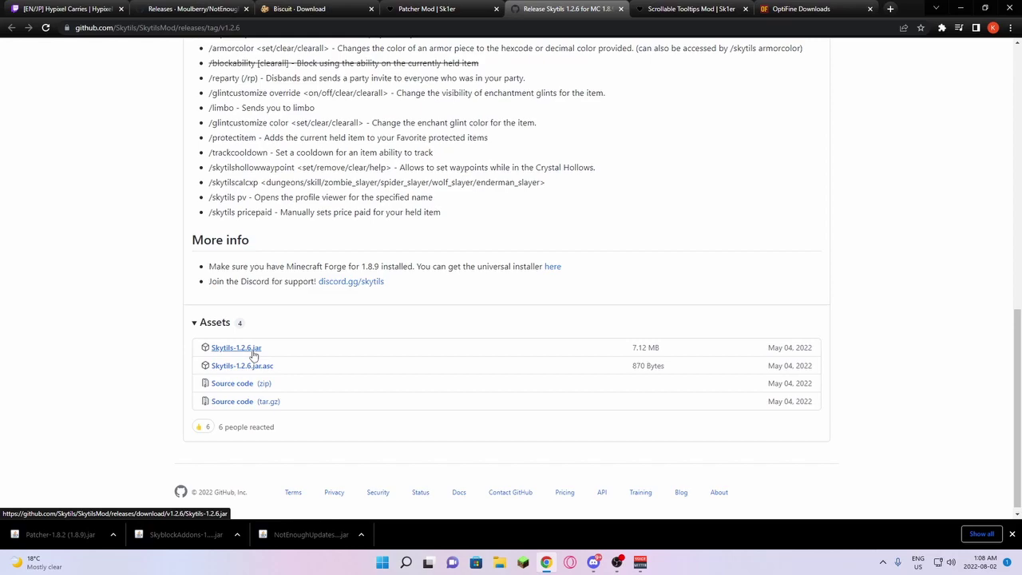
left_click(254, 349)
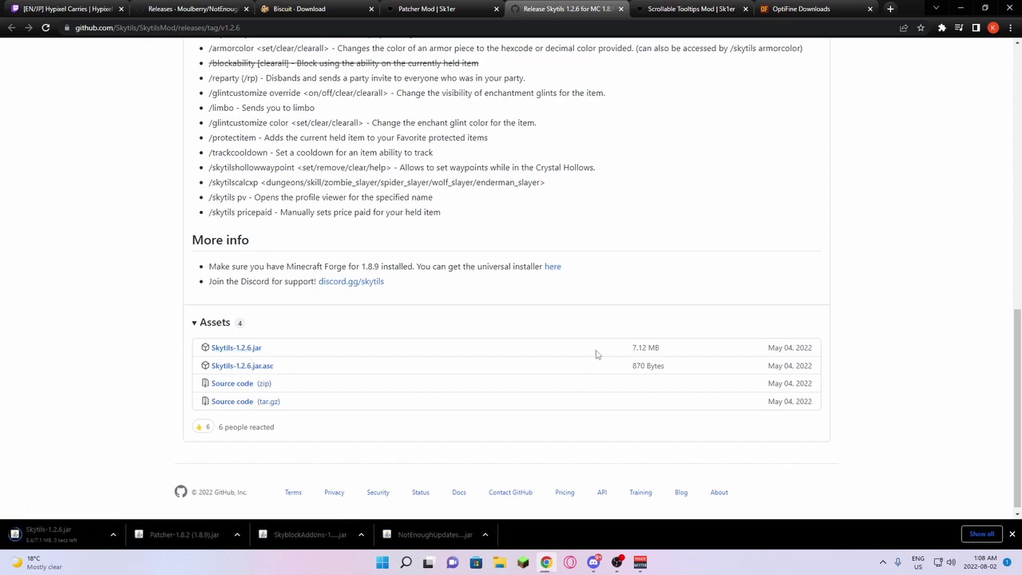
Download Scrollable Tooltips 1.4 for Minecraft 1.8.9 from the mod's Sk1er page.
left_click(693, 9)
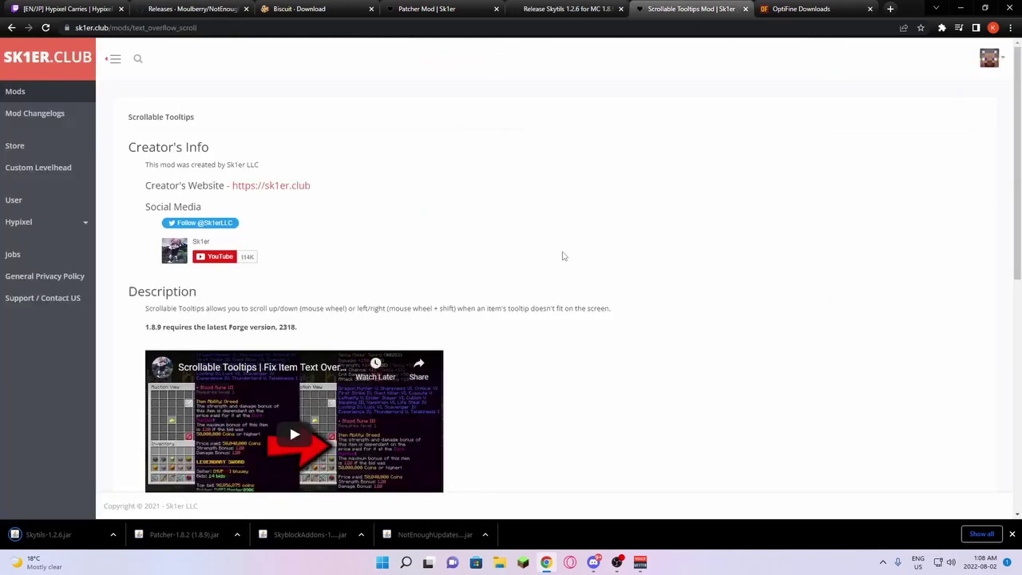
scroll(562, 256, "down", 5)
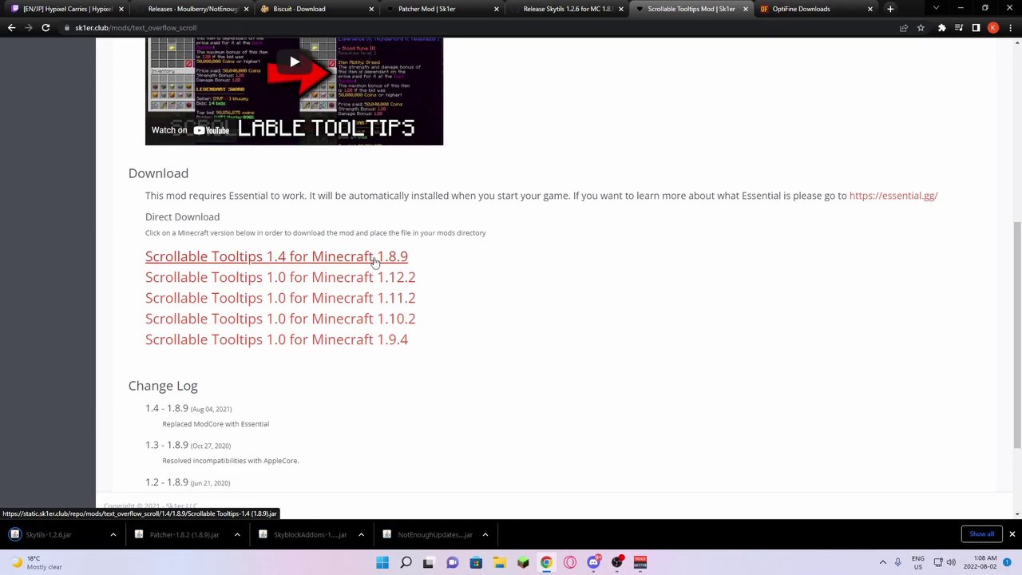
left_click(374, 259)
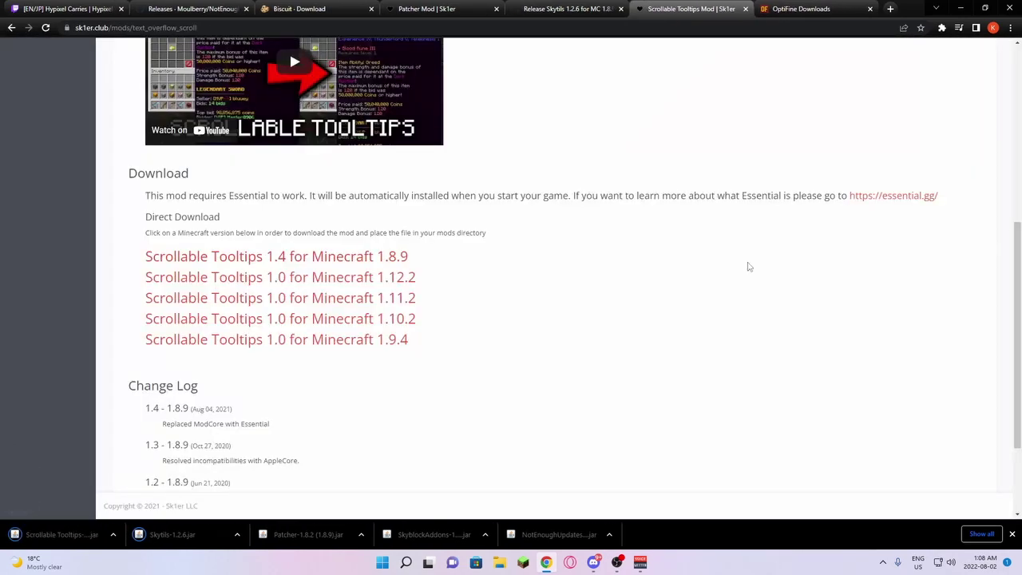
List all OptiFine versions and download OptiFine HD U M5 for Minecraft 1.8.9 through its mirror.
key("ctrl+Tab")
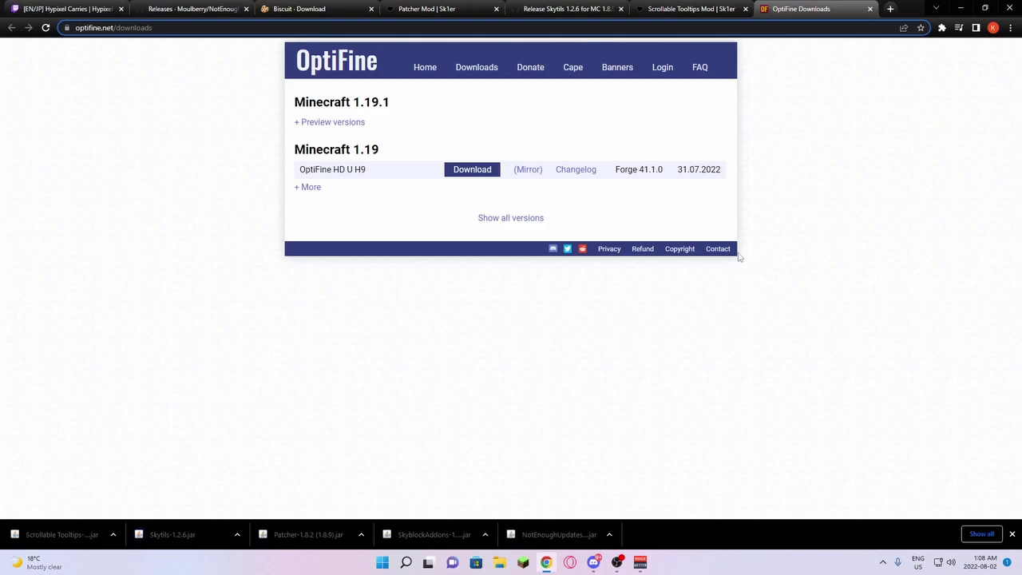
left_click(497, 218)
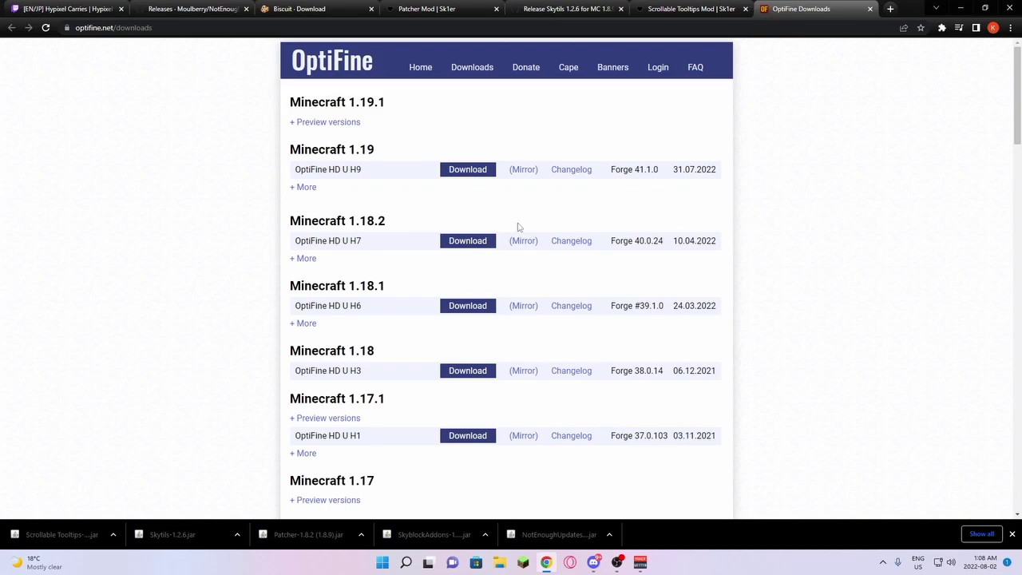
scroll(518, 228, "down", 20)
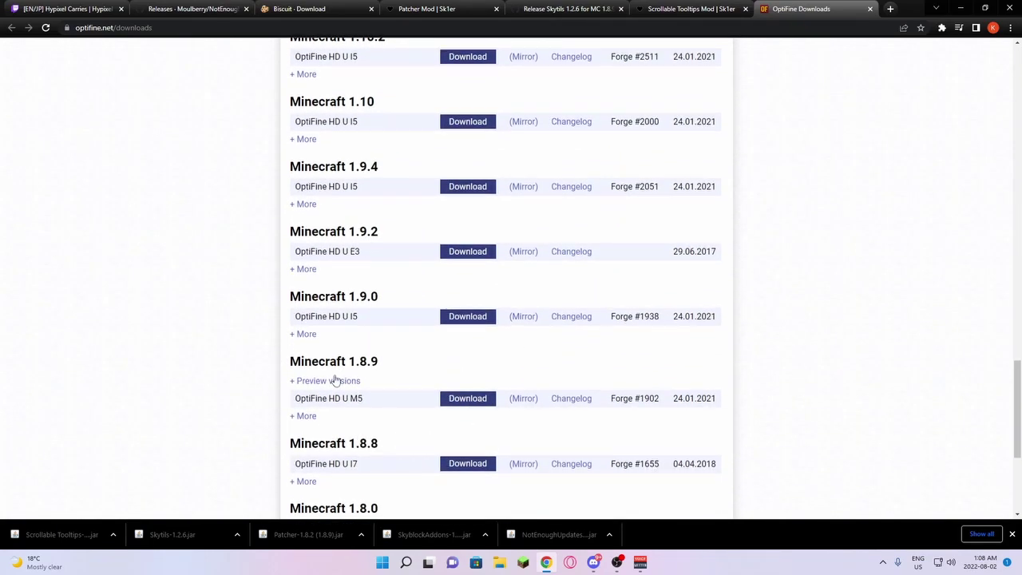
scroll(407, 351, "down", 1)
left_click(523, 351)
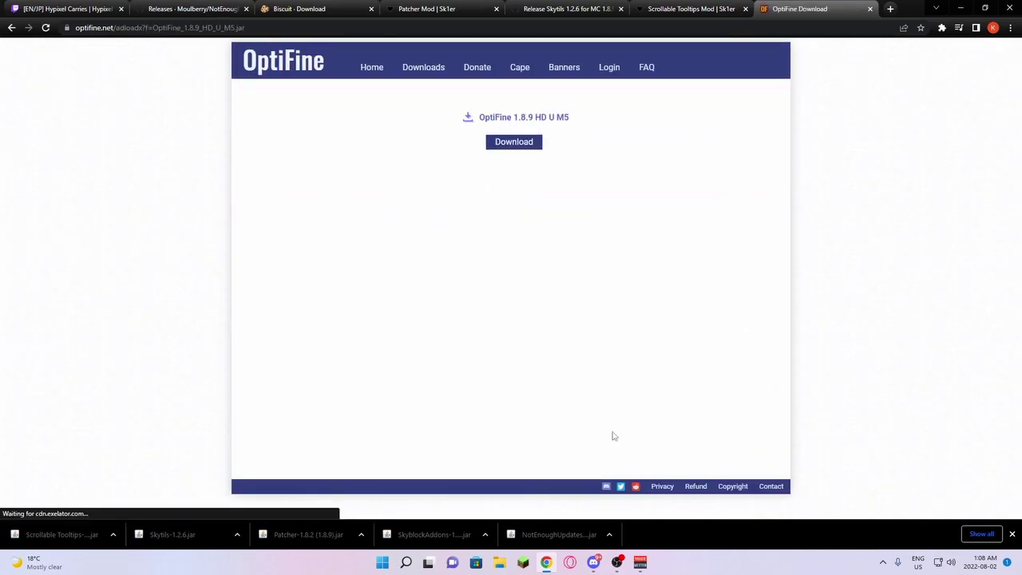
left_click(526, 143)
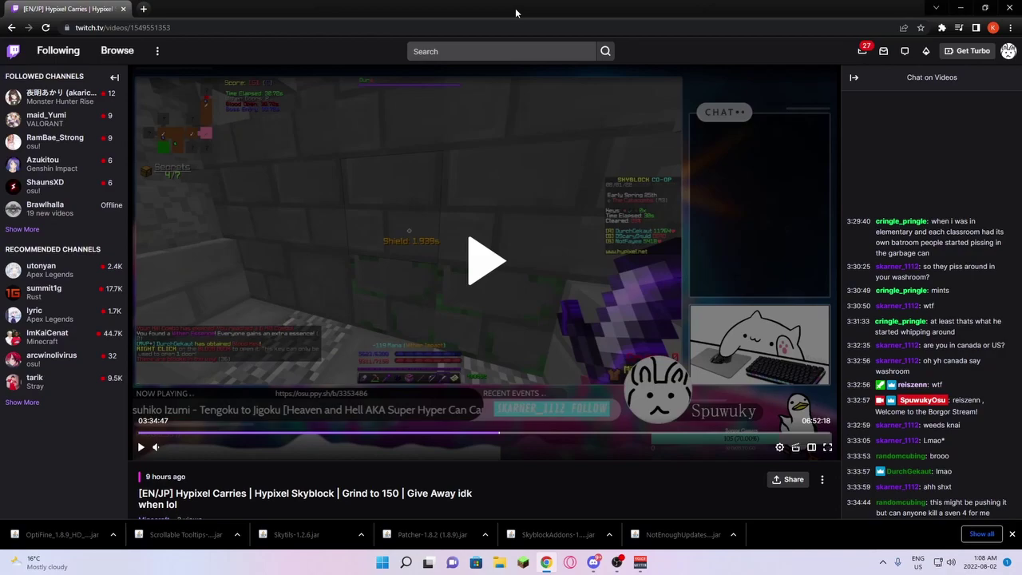
Open the Roaming folder by running %appdata%, and go into its .minecraft folder.
key("super+r")
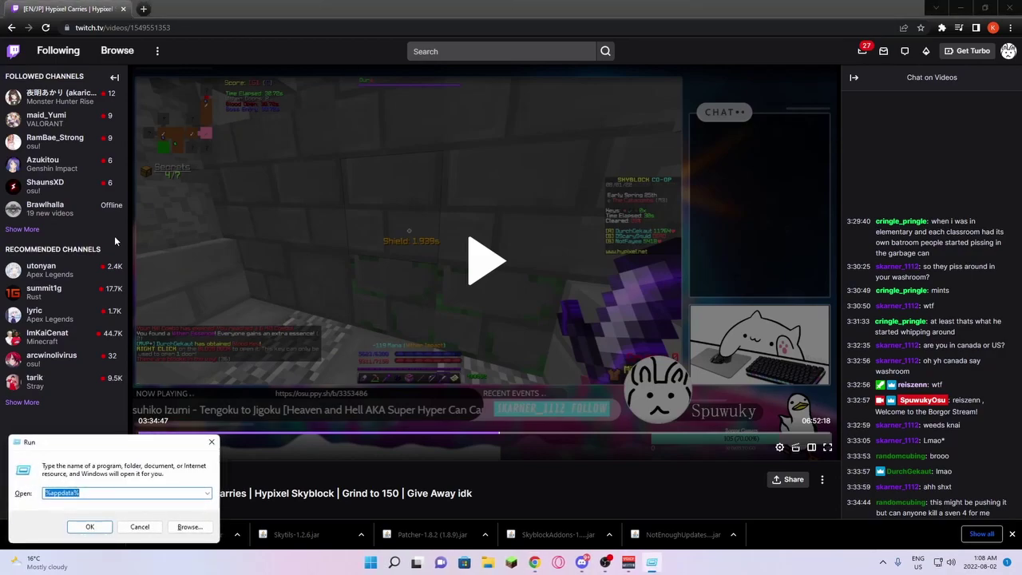
left_click_drag(74, 442, 687, 160)
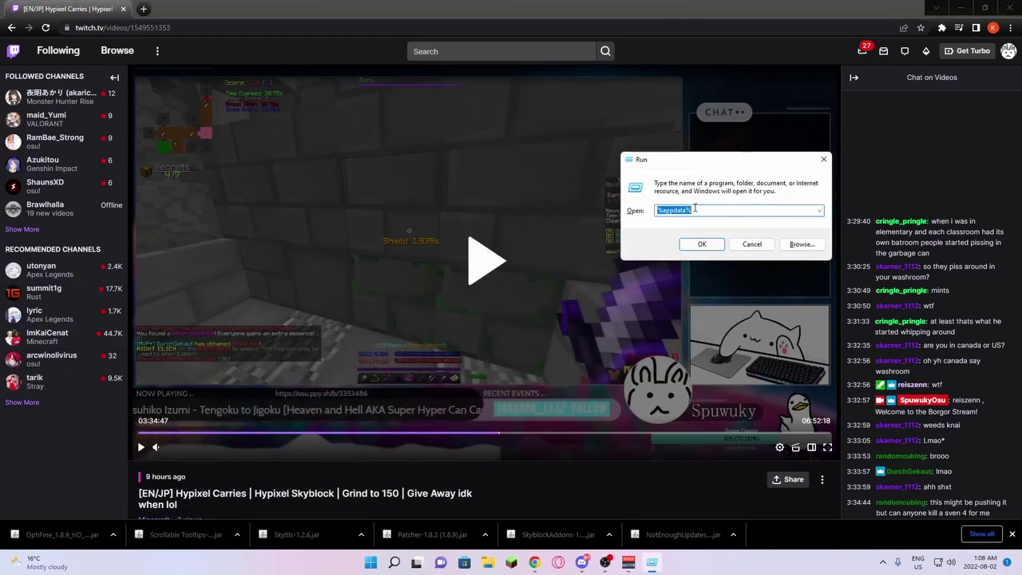
left_click(688, 210)
left_click(710, 244)
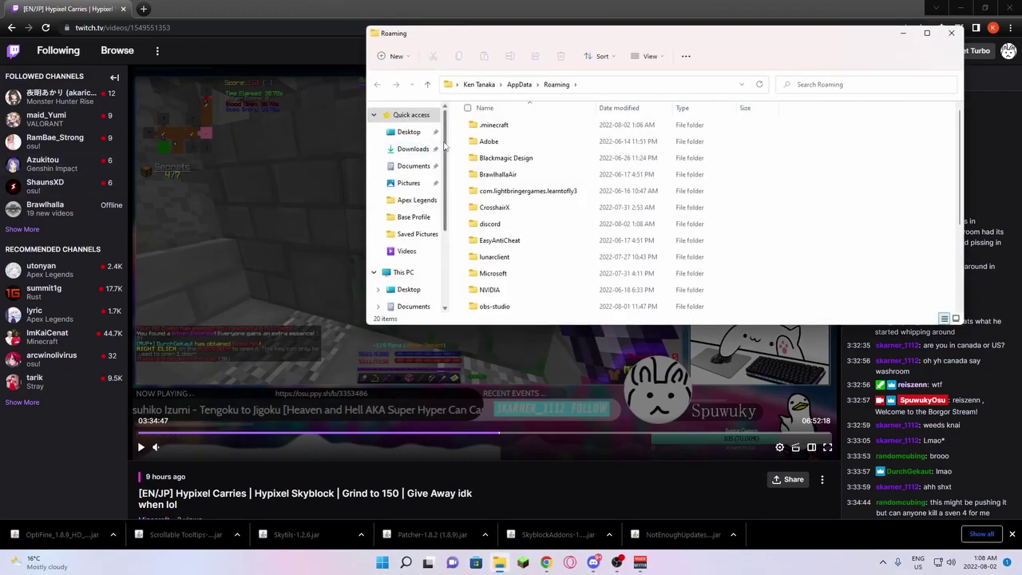
left_click_drag(735, 41, 795, 19)
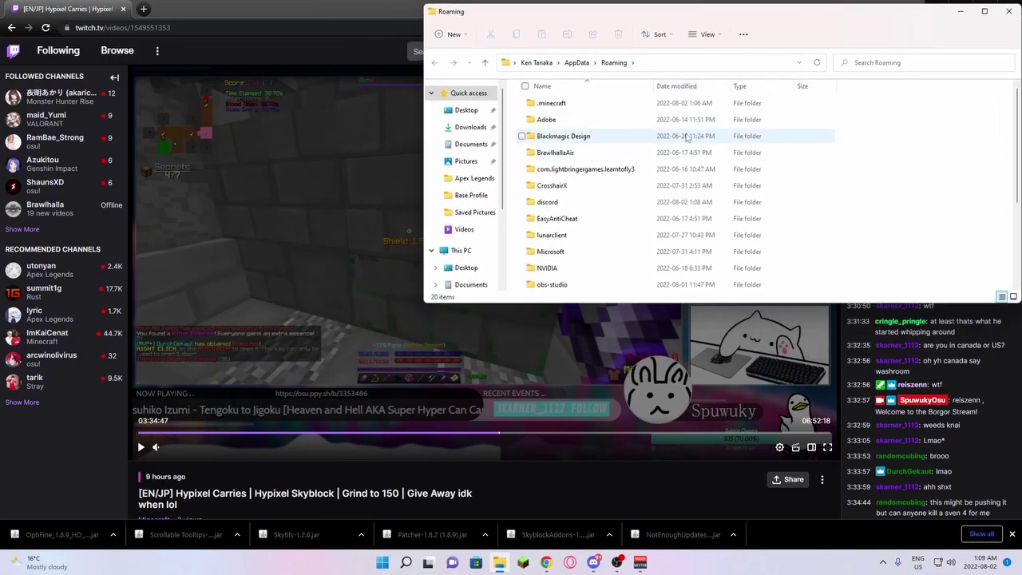
double_click(646, 108)
left_click(646, 107)
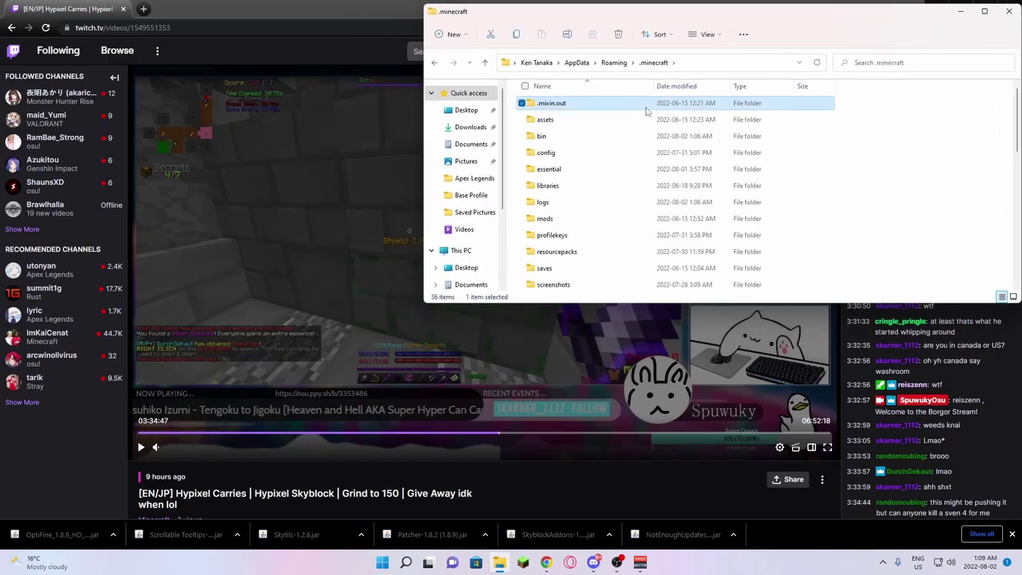
left_click(893, 176)
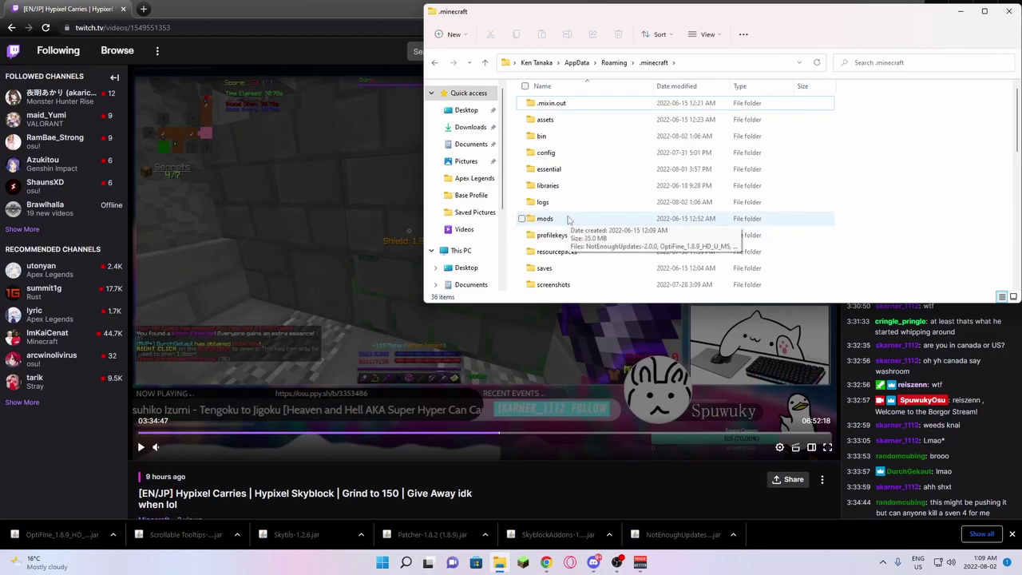
Create a new folder inside .minecraft, abandon naming it, and delete it.
right_click(867, 205)
mouse_move(922, 270)
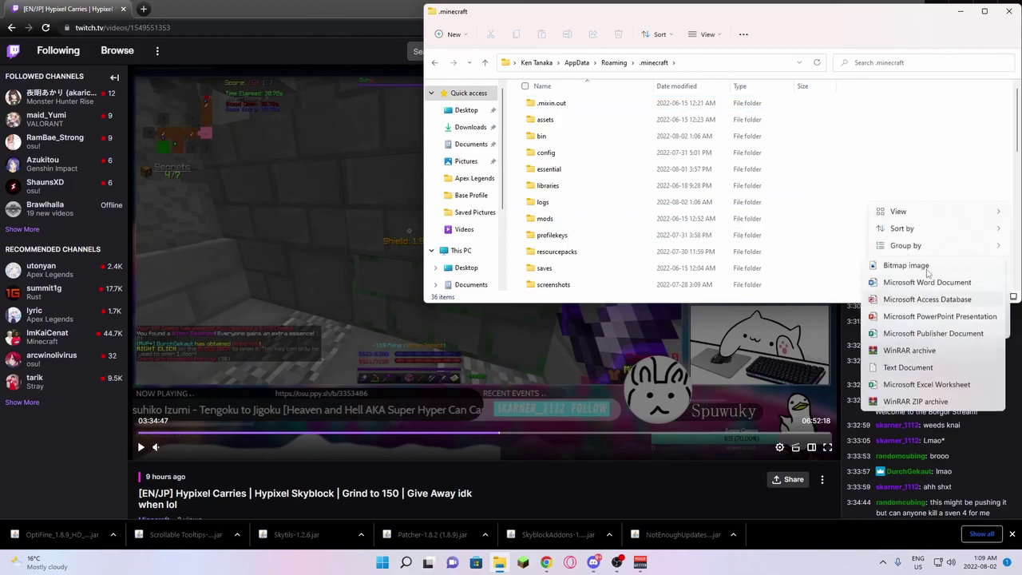
left_click(923, 271)
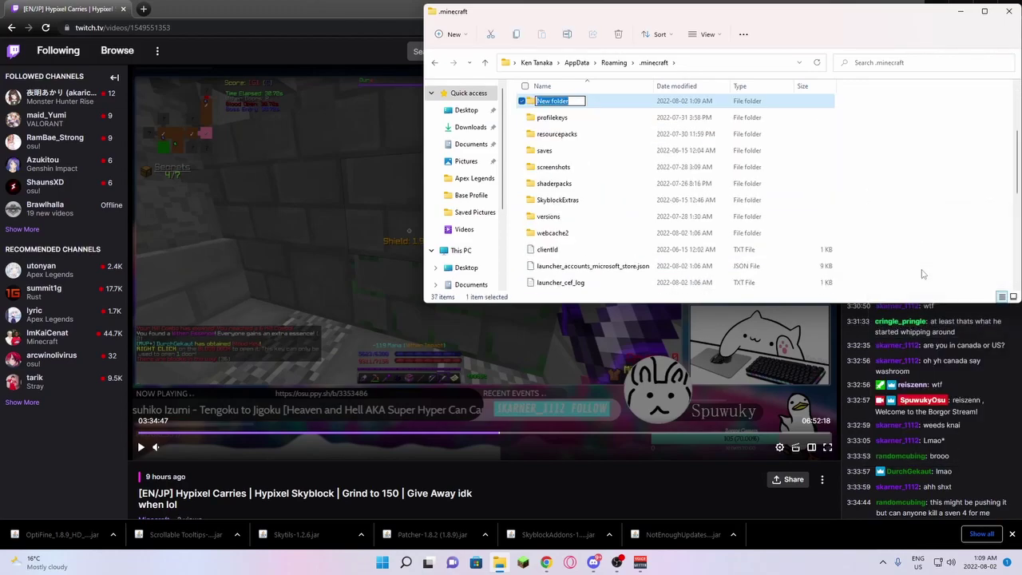
key("BackSpace")
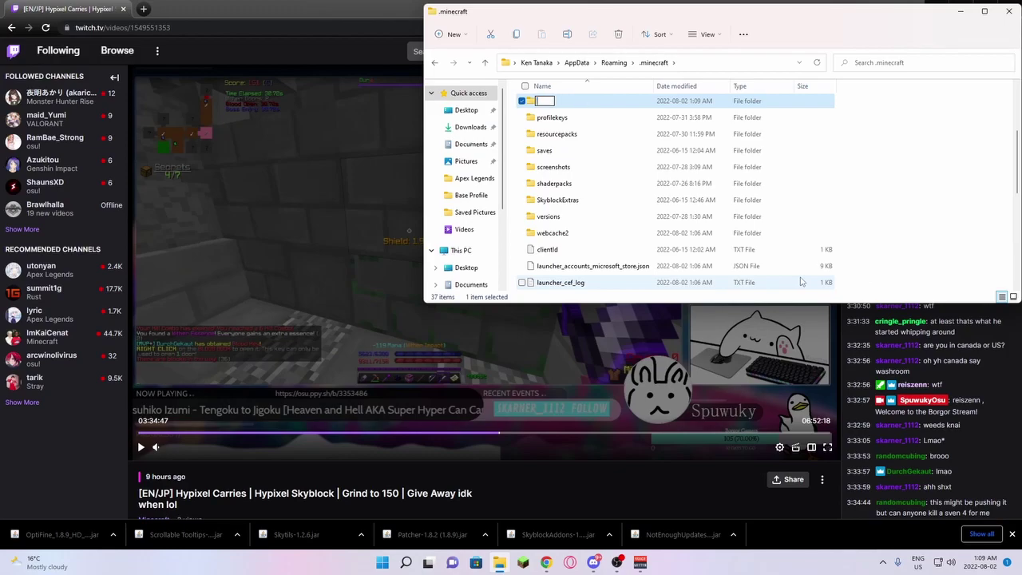
right_click(637, 104)
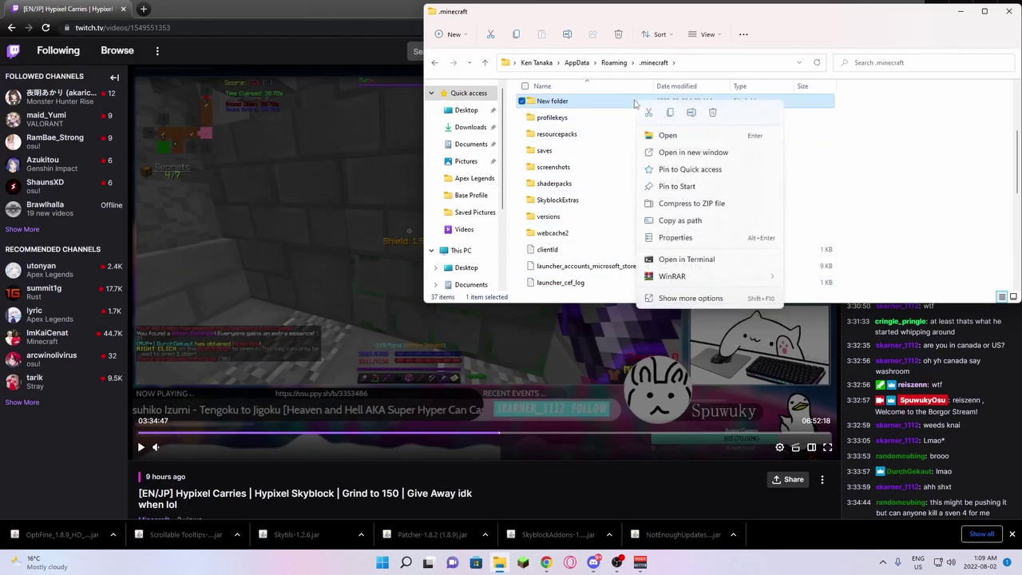
left_click(713, 114)
Open the existing mods folder inside .minecraft.
scroll(798, 143, "up", 3)
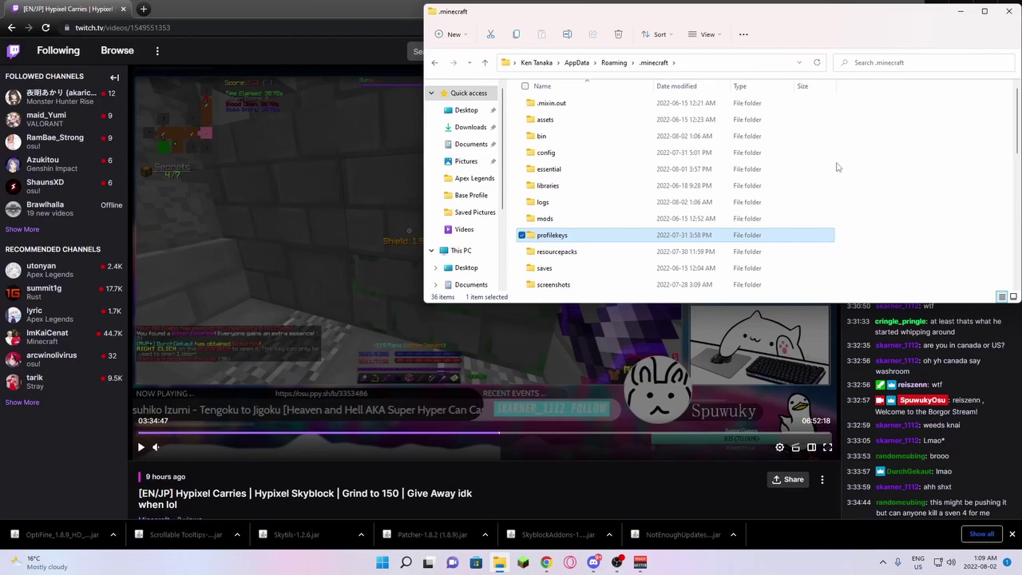
double_click(570, 218)
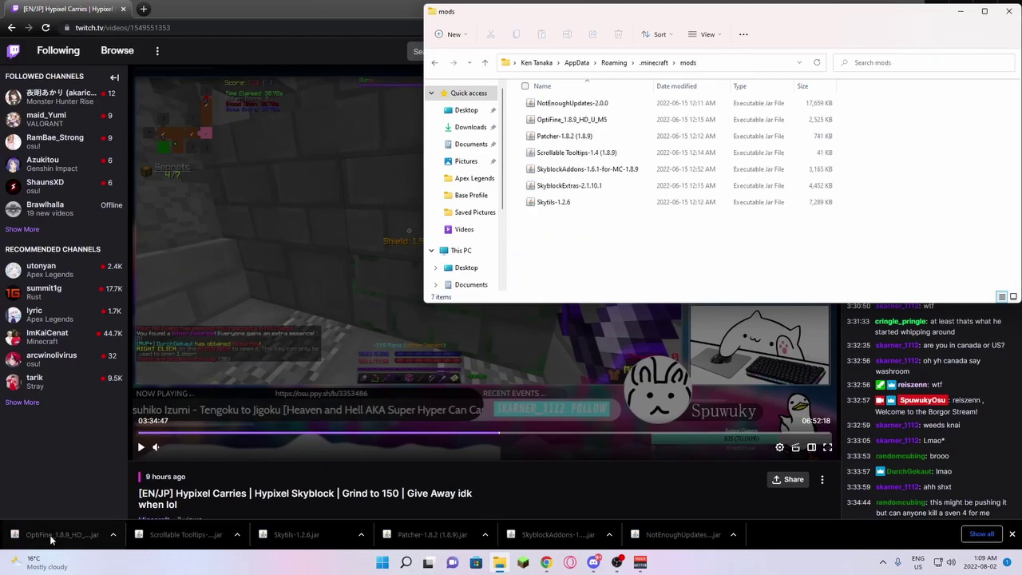
Rearrange the browser and mods folder windows so they no longer cover each other, and minimize the browser.
left_click_drag(47, 533, 501, 567)
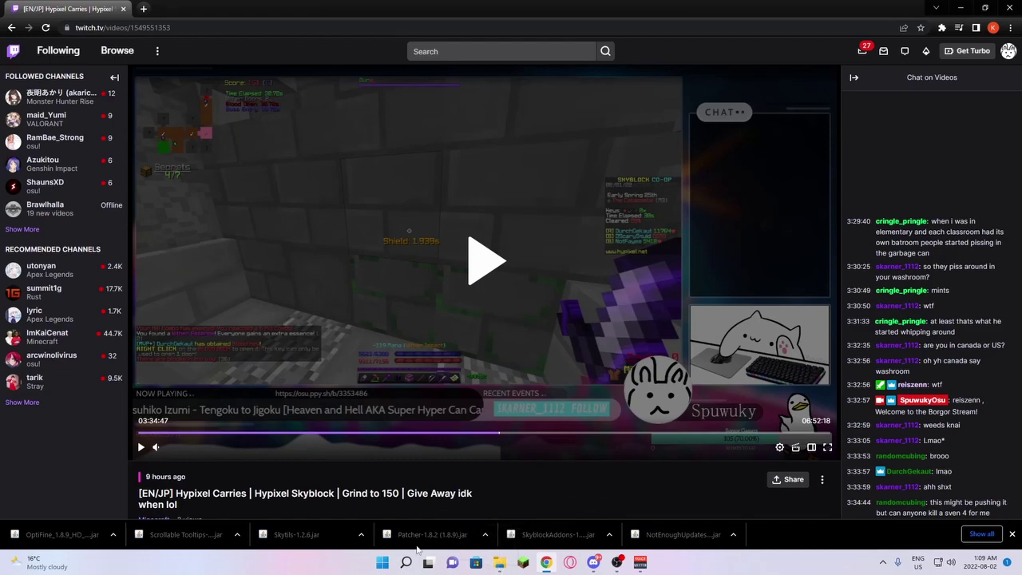
left_click_drag(578, 8, 783, 52)
left_click_drag(622, 18, 264, 27)
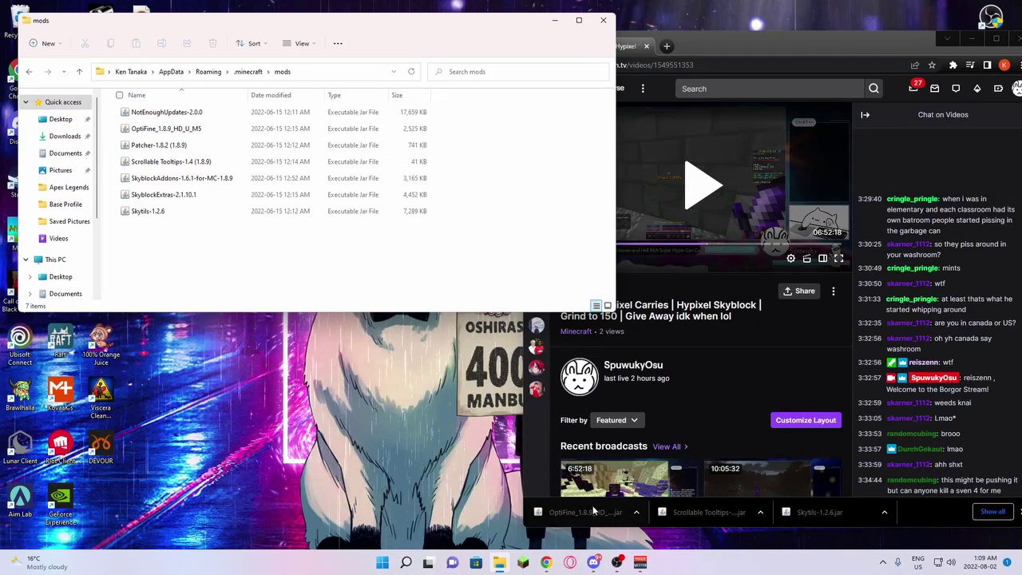
left_click(973, 39)
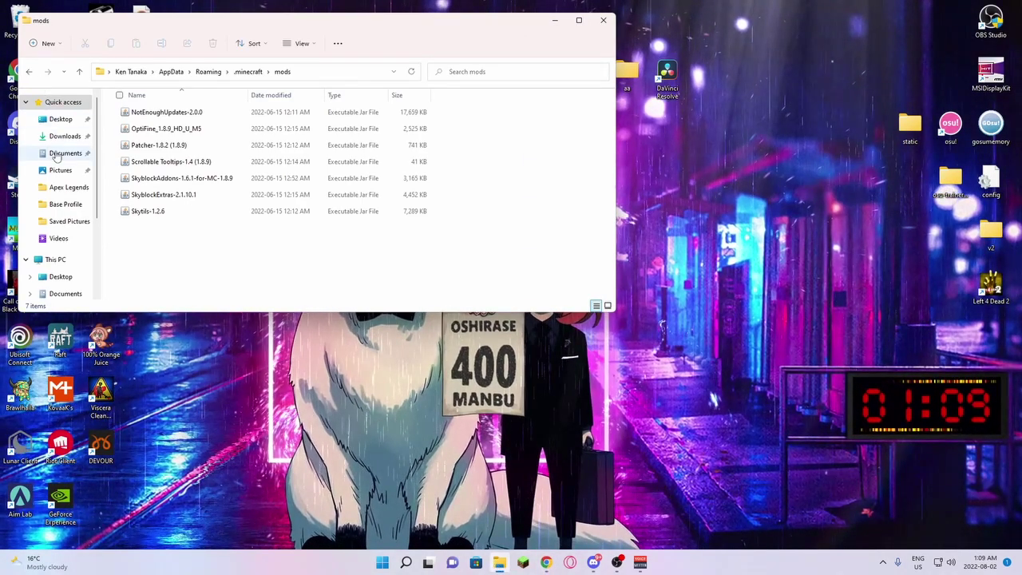
Open the Downloads folder in a separate window beside the mods folder, and briefly highlight all the mod files.
right_click(47, 139)
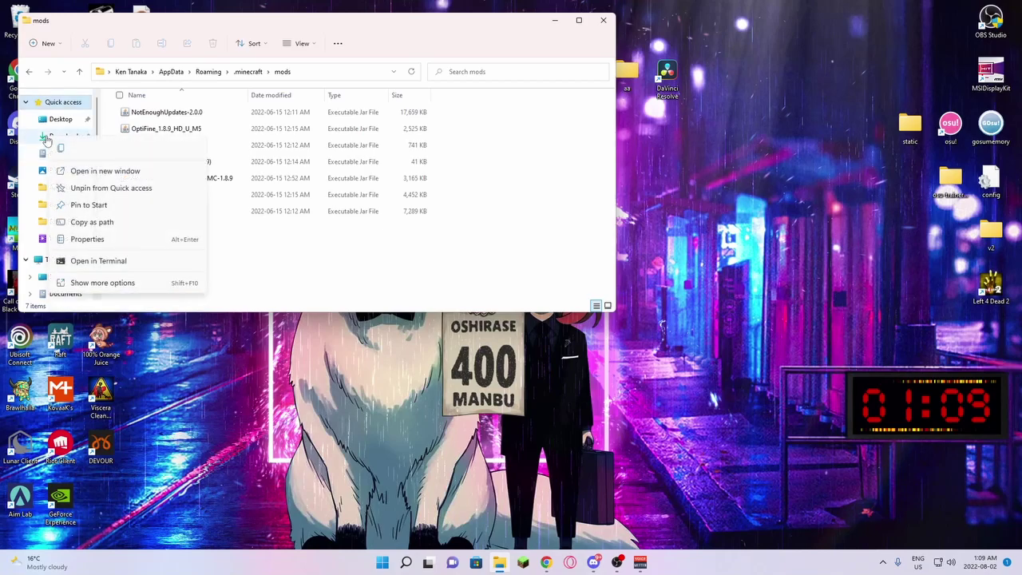
left_click(104, 171)
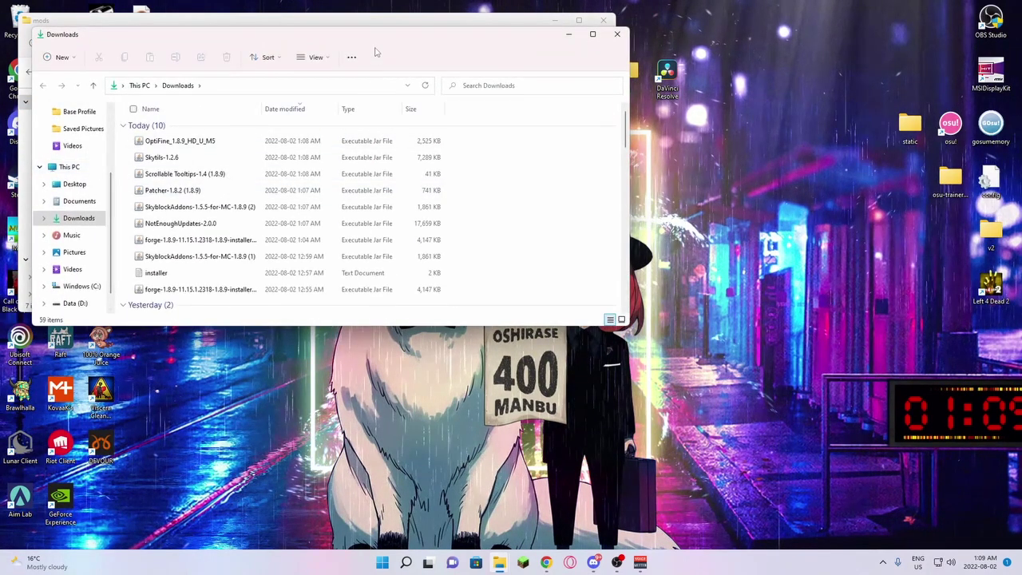
left_click_drag(360, 37, 881, 24)
left_click_drag(392, 245, 164, 112)
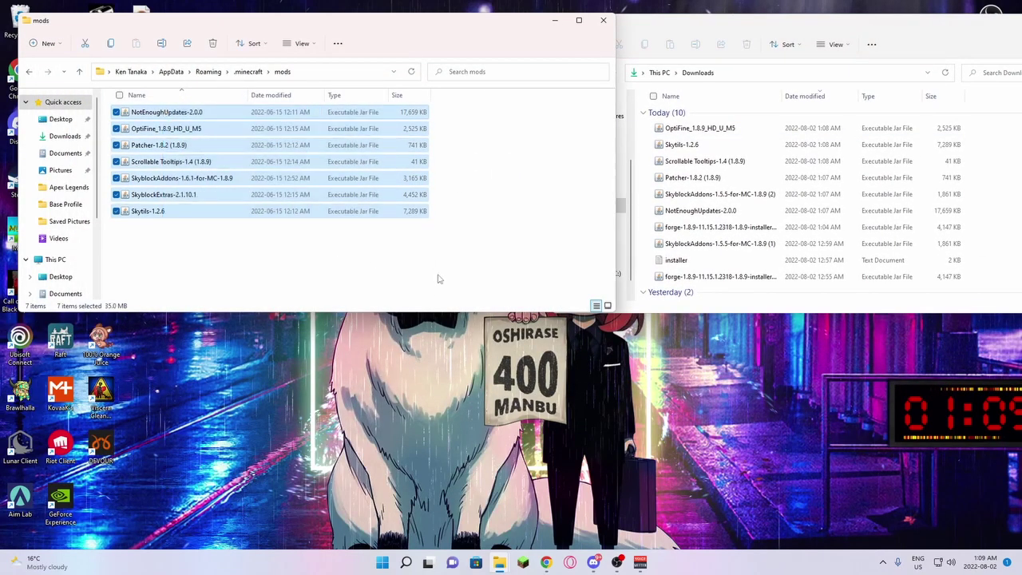
left_click(438, 279)
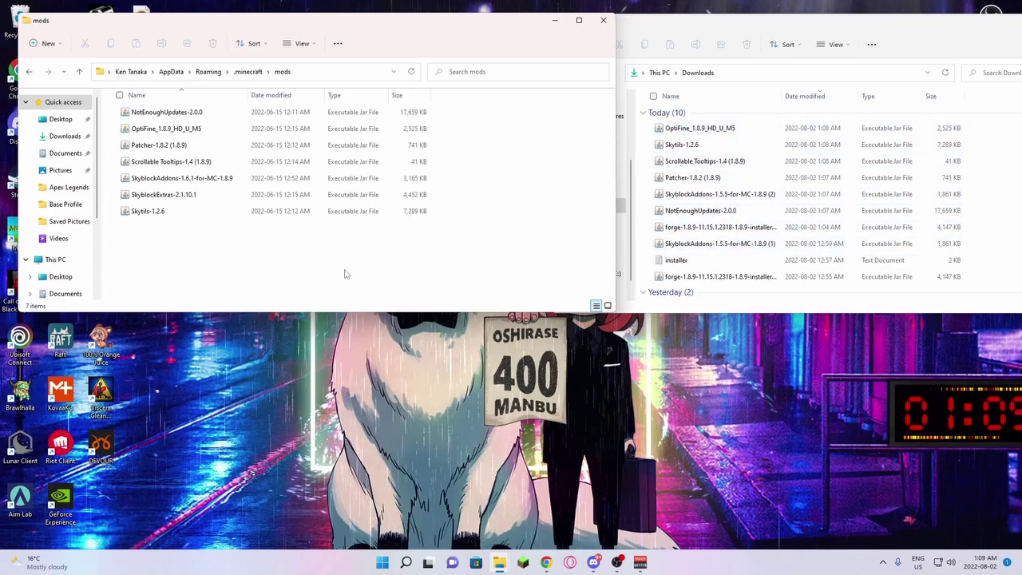
Switch to the Minecraft Launcher and start Java Edition with the forge 1.8.9-11.15.1.2318 installation.
key("super+d")
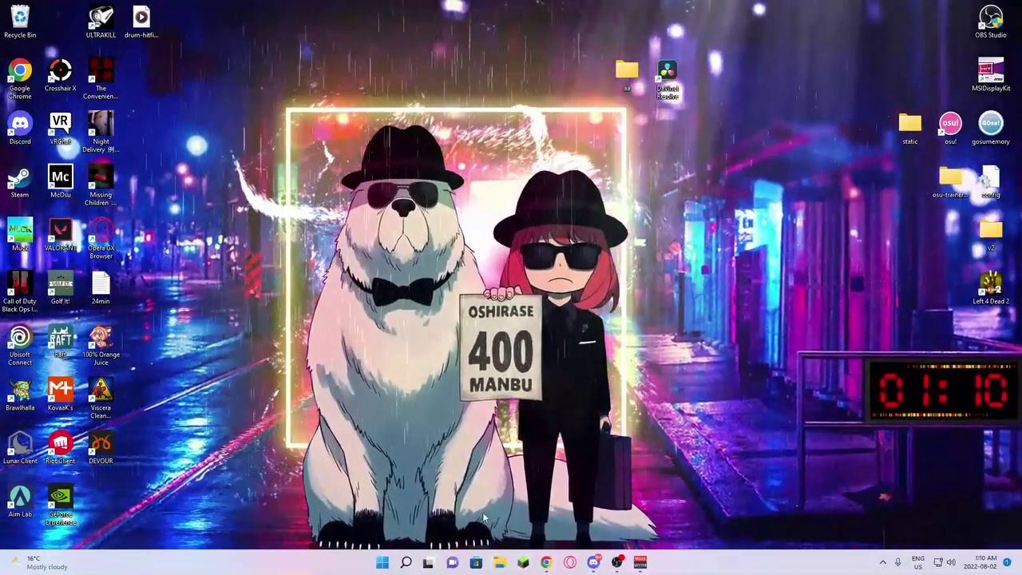
left_click(522, 562)
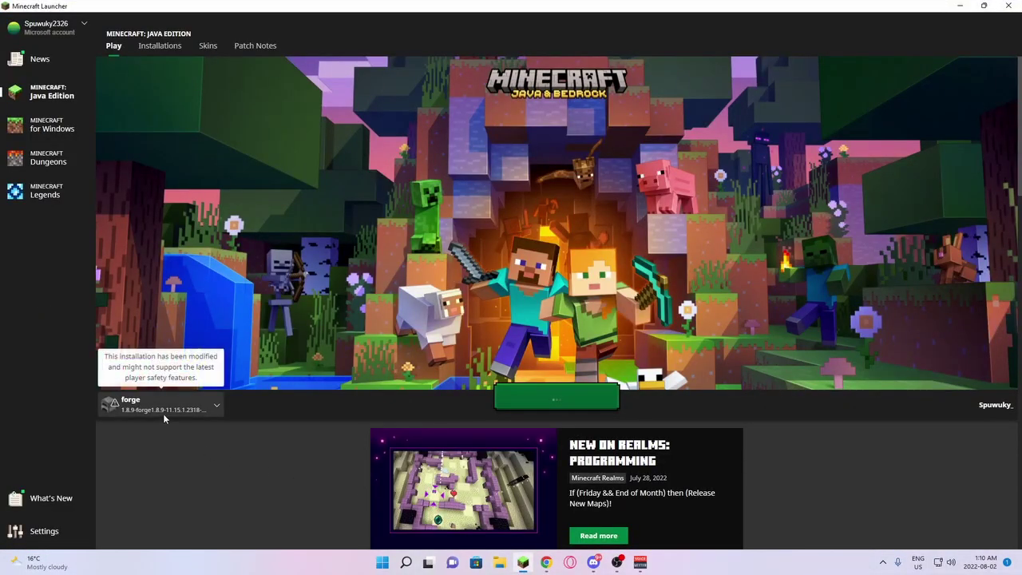
left_click(163, 407)
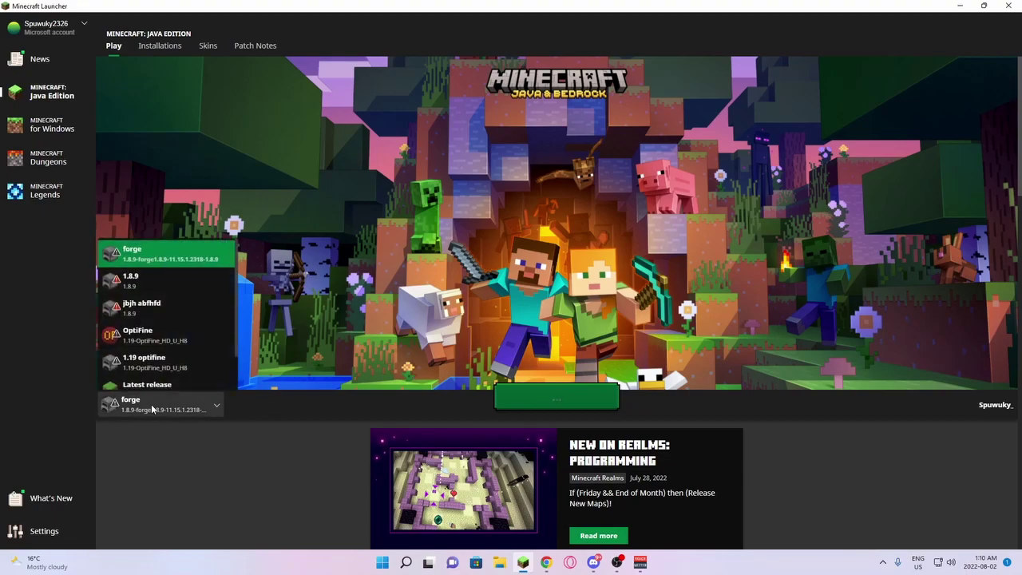
left_click(137, 262)
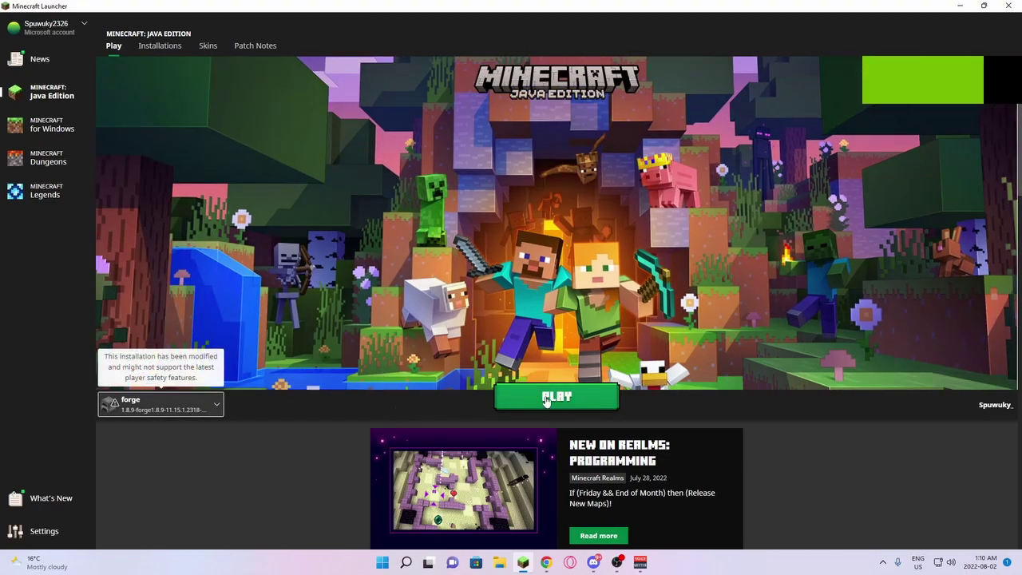
left_click(551, 399)
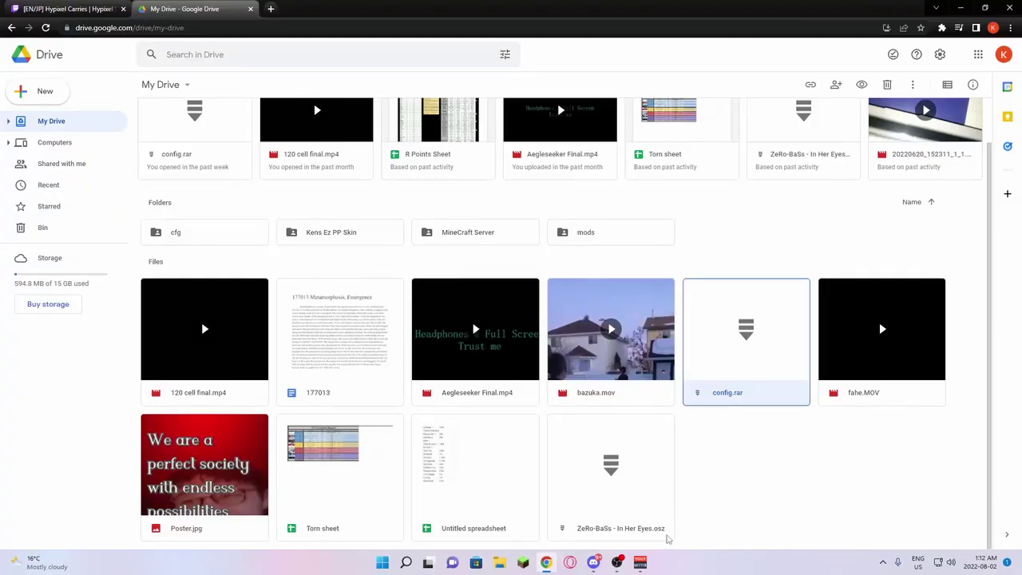
Run %appdata%, open the config folder inside .minecraft, and move its window aside.
key("super+r")
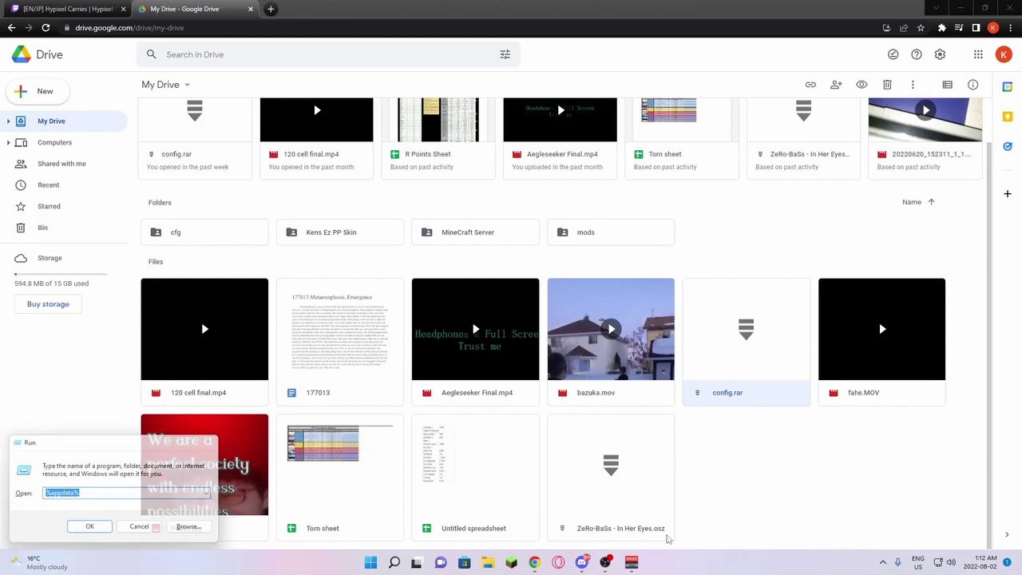
key("Return")
double_click(390, 134)
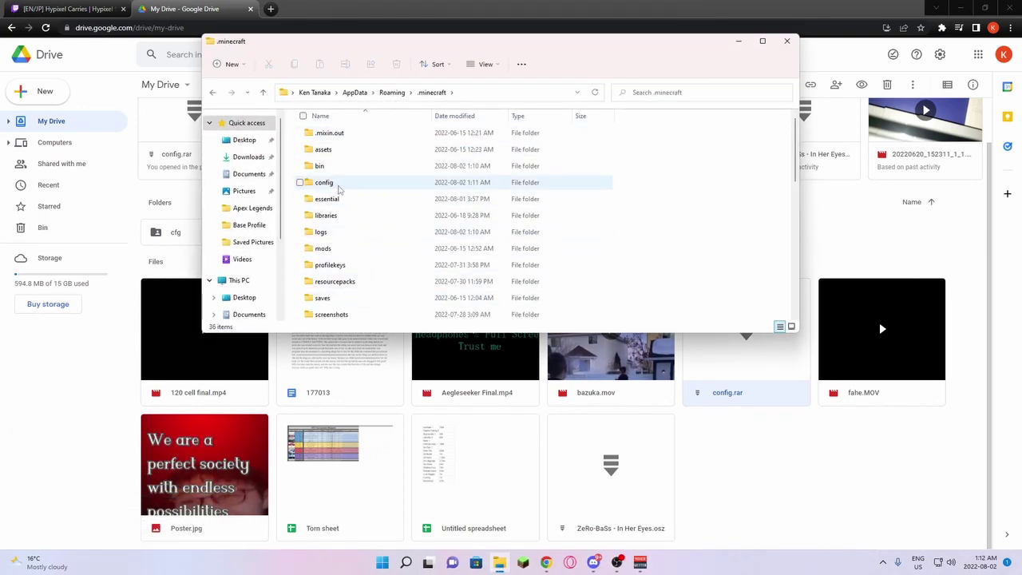
double_click(339, 185)
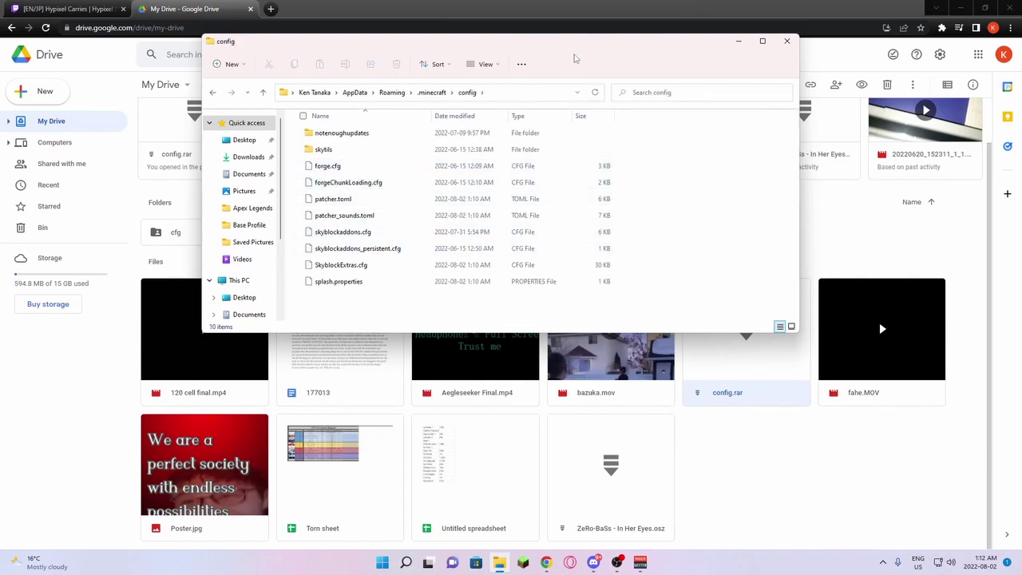
left_click_drag(583, 48, 409, 32)
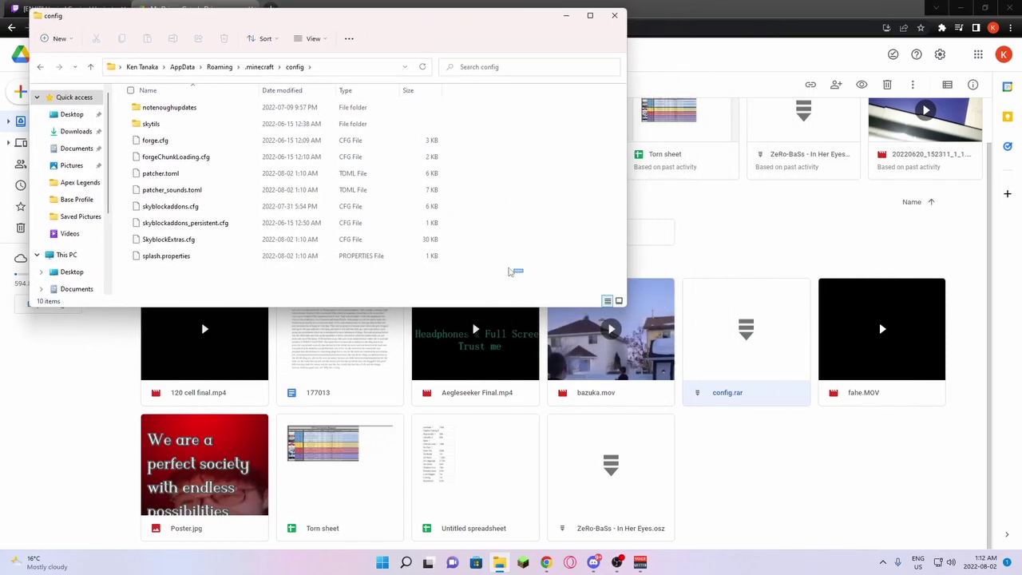
left_click_drag(509, 273, 548, 242)
left_click(308, 239)
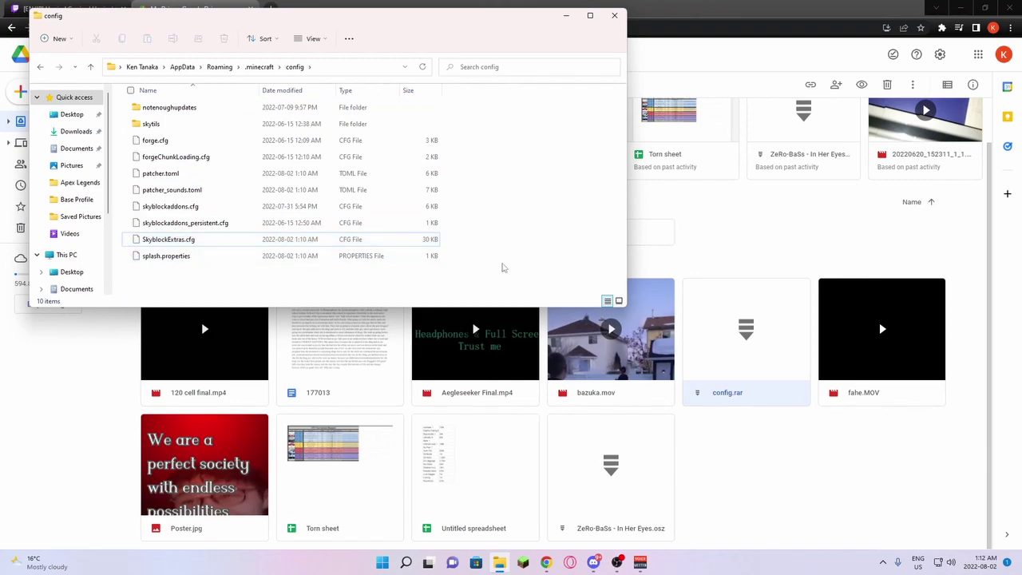
Switch to Google Drive in the browser and download config.rar from My Drive.
left_click(762, 228)
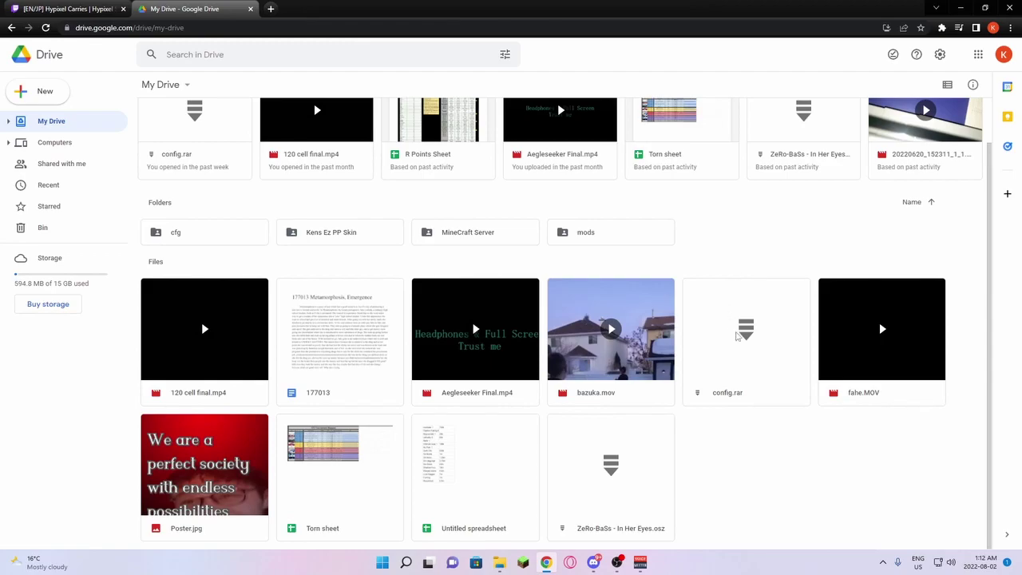
double_click(719, 354)
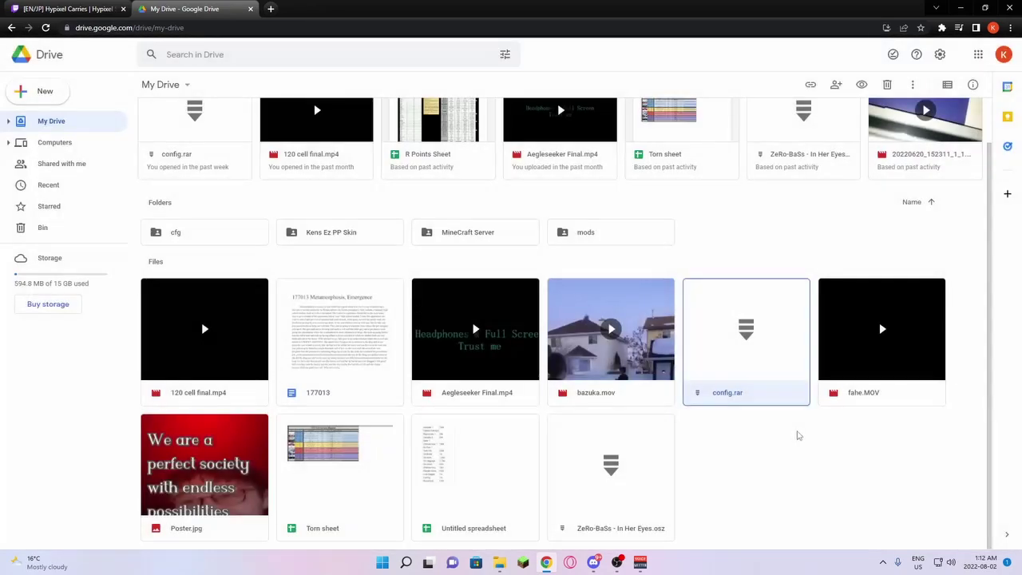
left_click(797, 436)
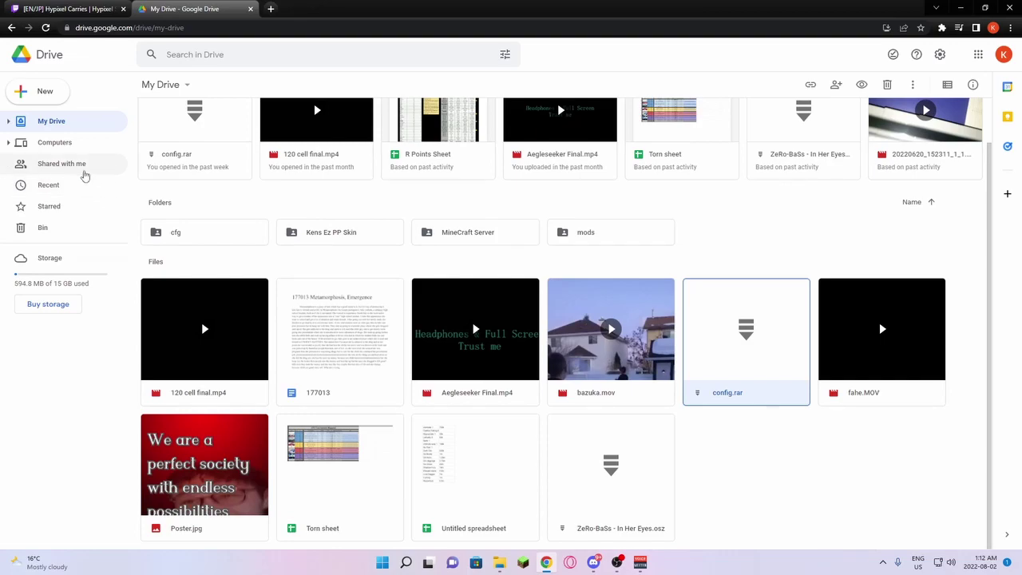
left_click(40, 170)
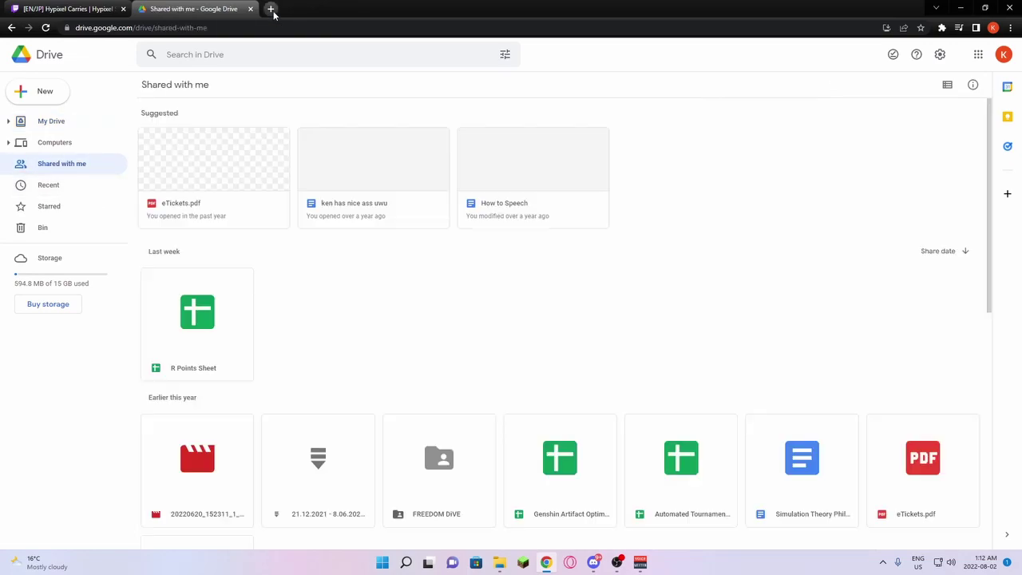
left_click(71, 125)
right_click(743, 377)
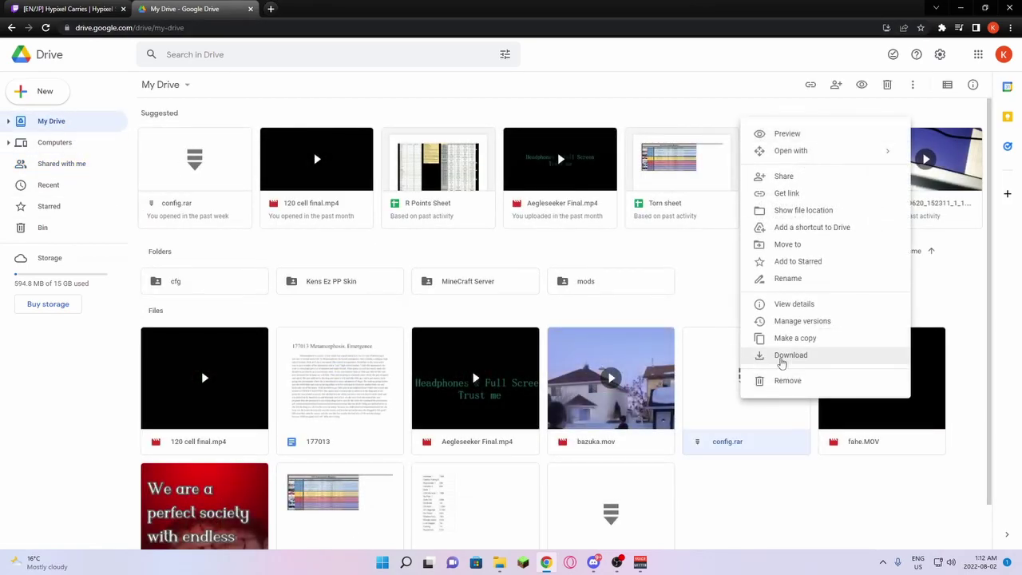
left_click(782, 361)
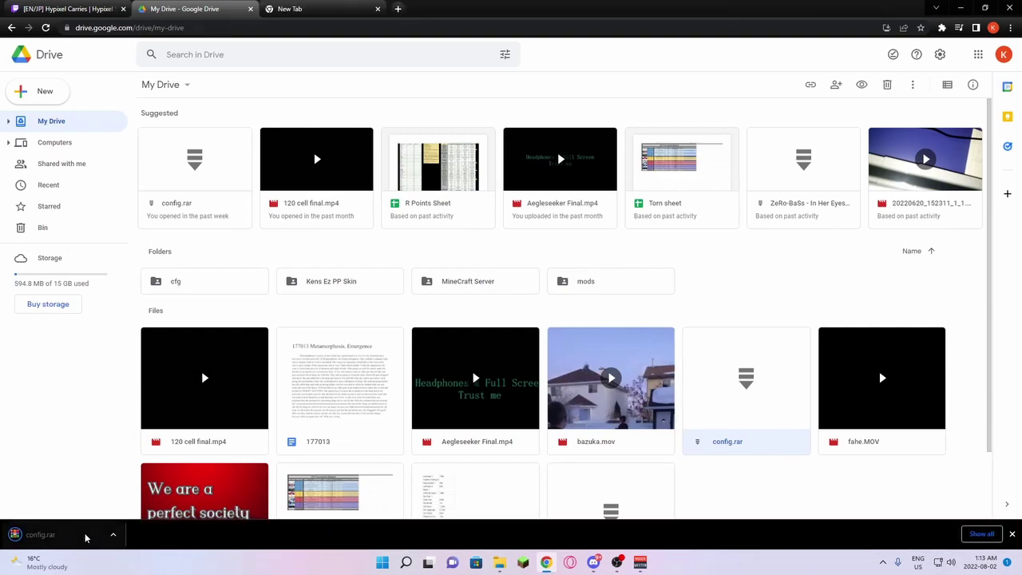
Place the downloaded config.rar in the .minecraft config folder, and minimize the browser.
key("alt+Tab")
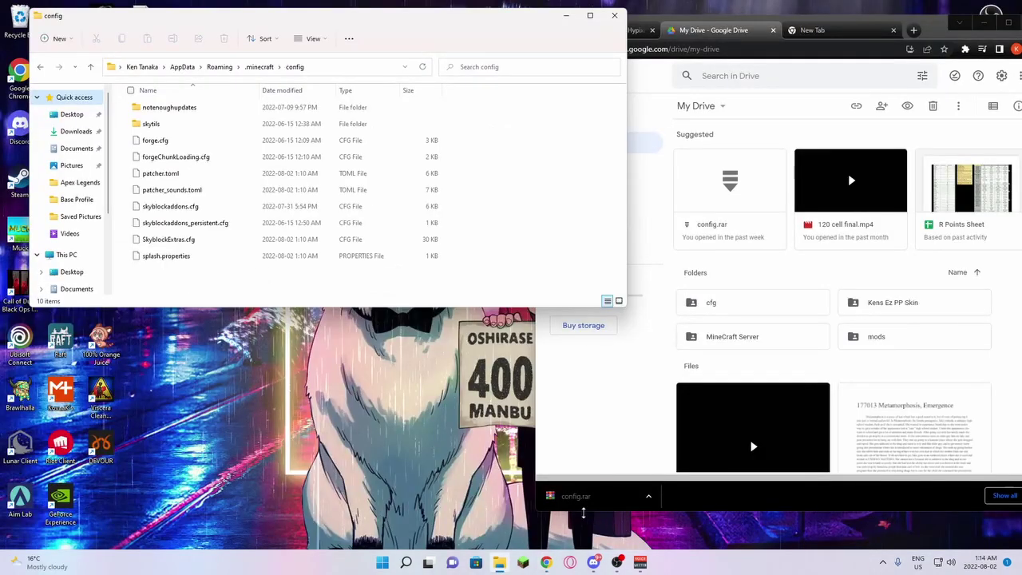
left_click_drag(579, 511, 372, 352)
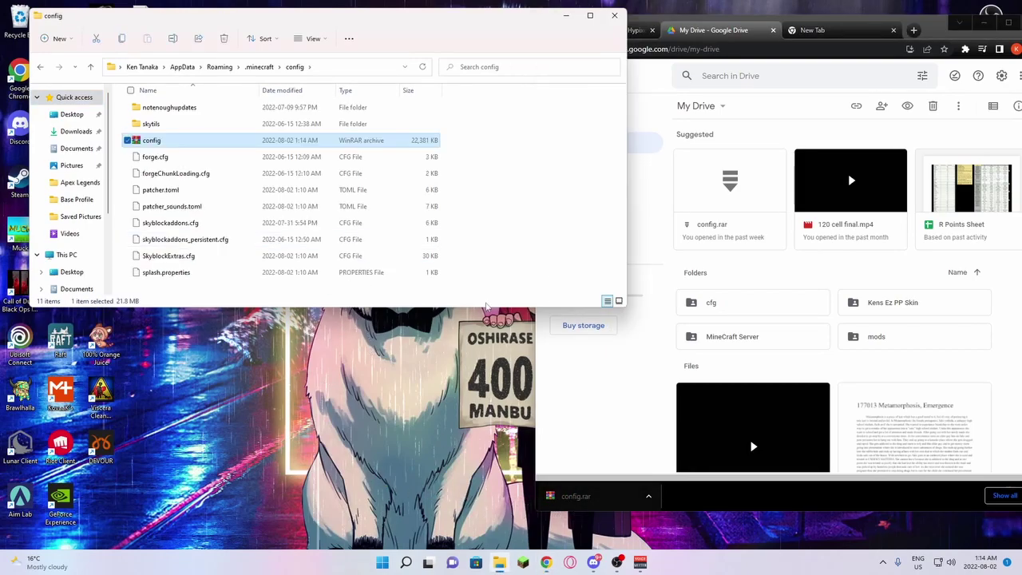
left_click(835, 30)
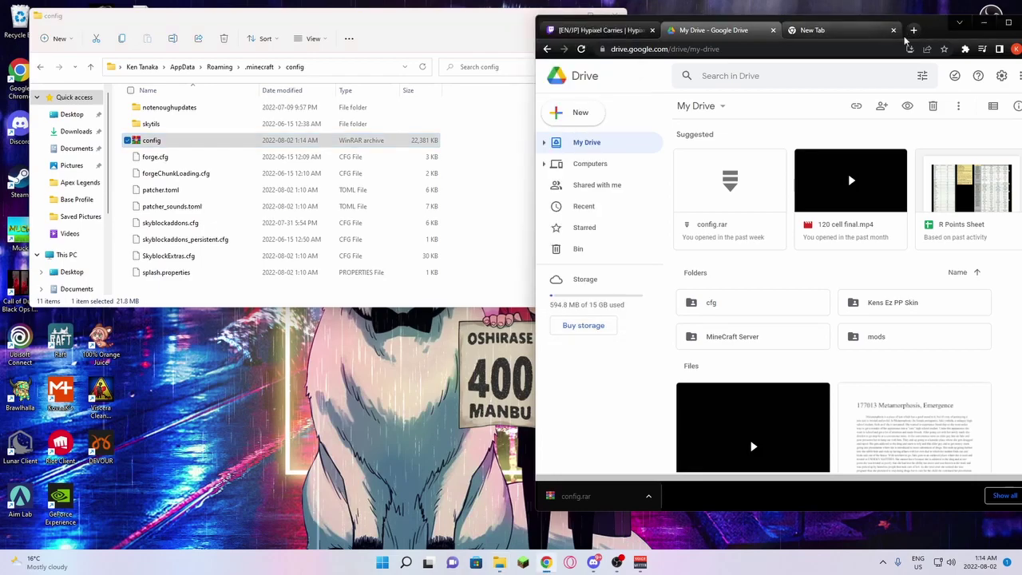
left_click(126, 141)
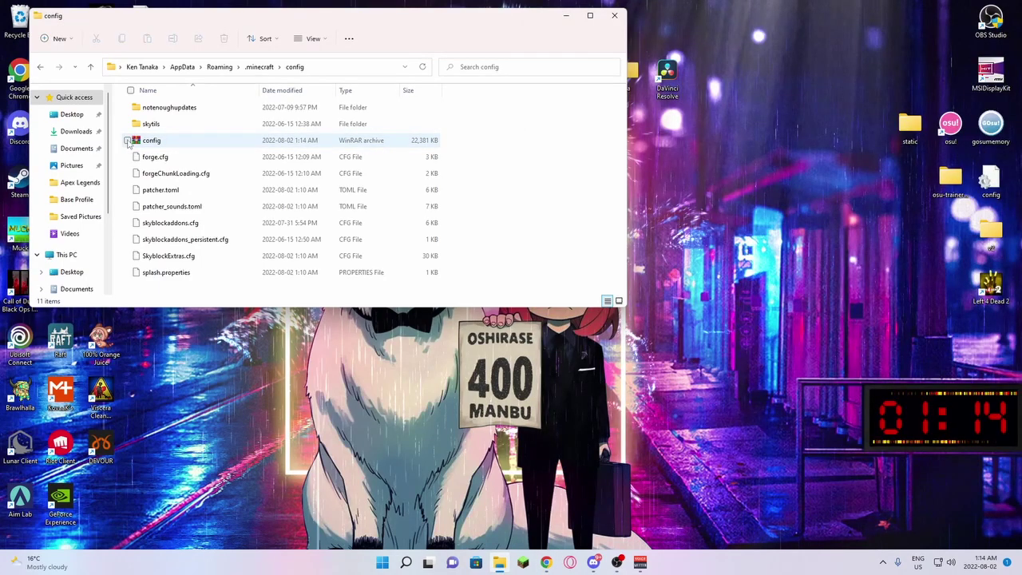
left_click(128, 141)
right_click(288, 145)
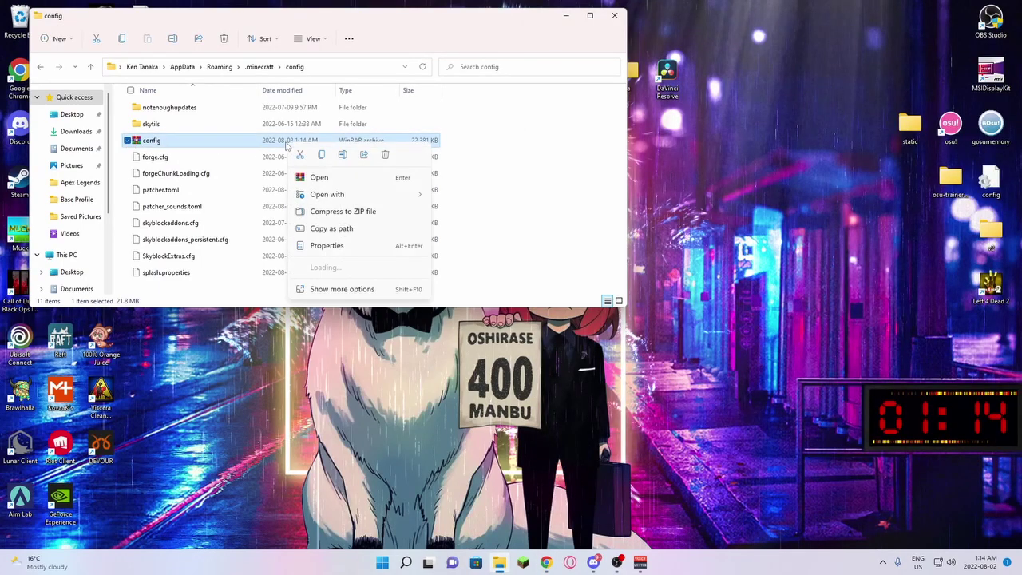
mouse_move(384, 269)
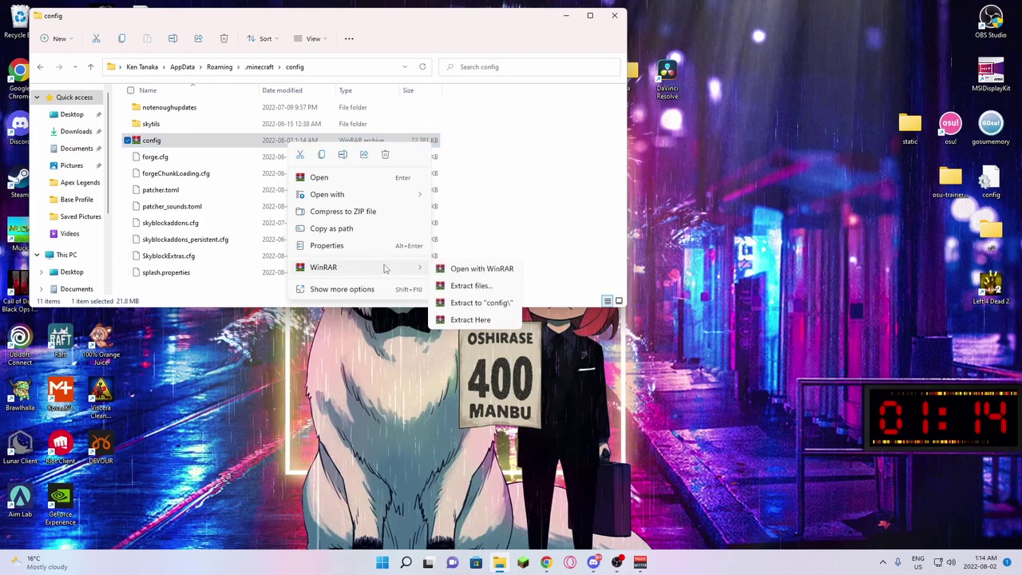
left_click(469, 319)
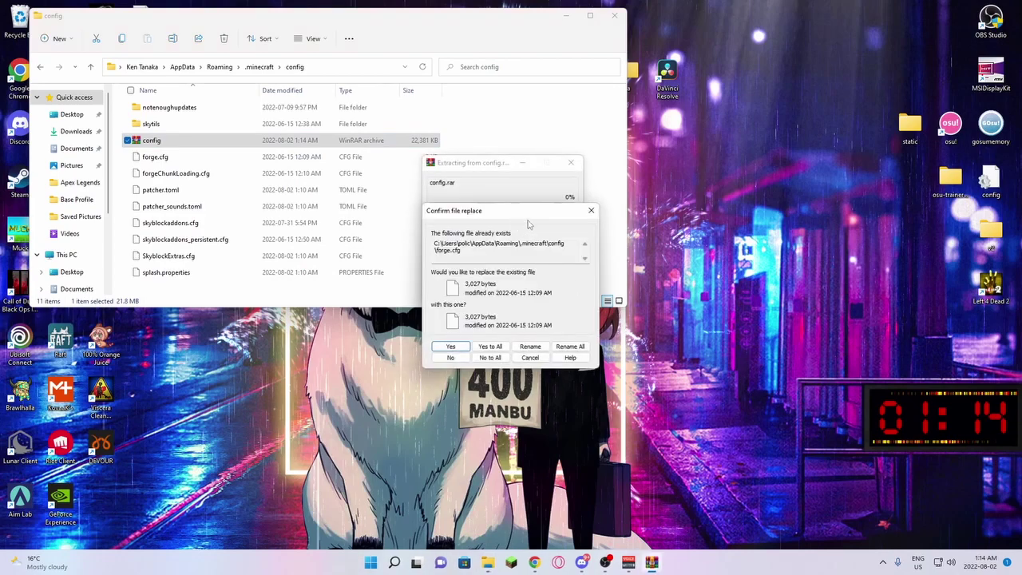
left_click_drag(521, 213, 720, 146)
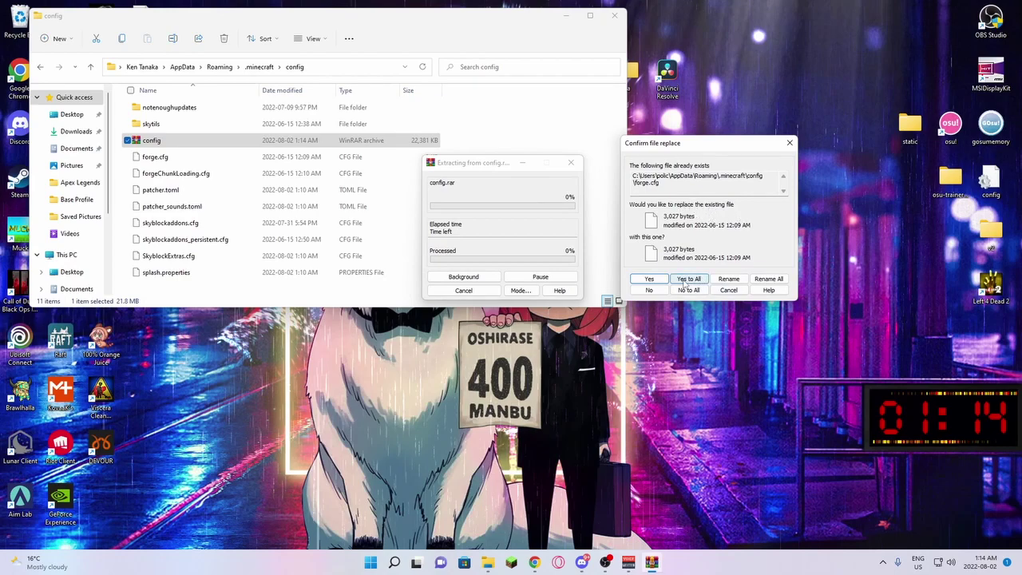
left_click(728, 291)
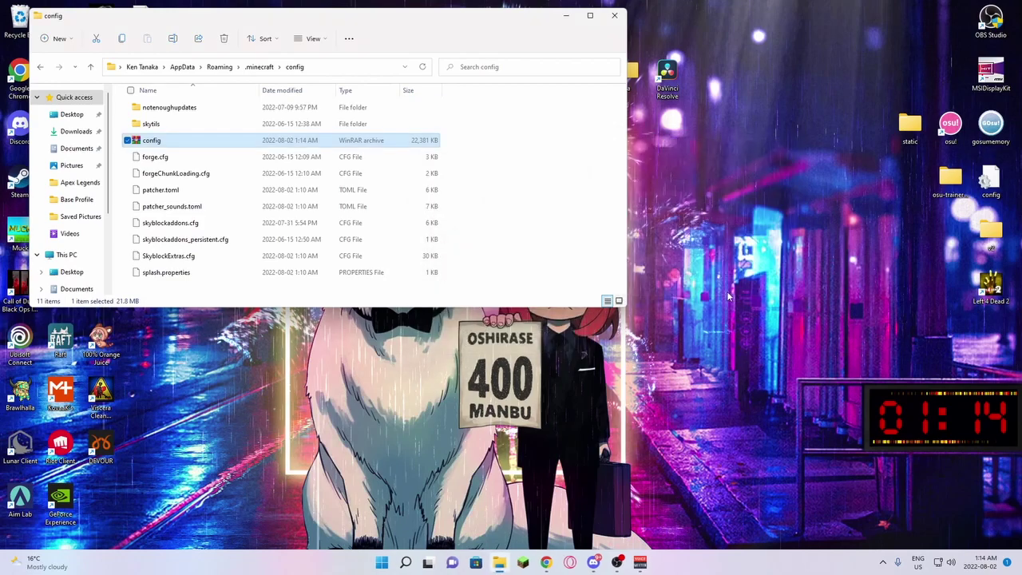
Extract the config archive directly into the config folder with WinRAR, replacing all existing files.
right_click(315, 142)
mouse_move(425, 267)
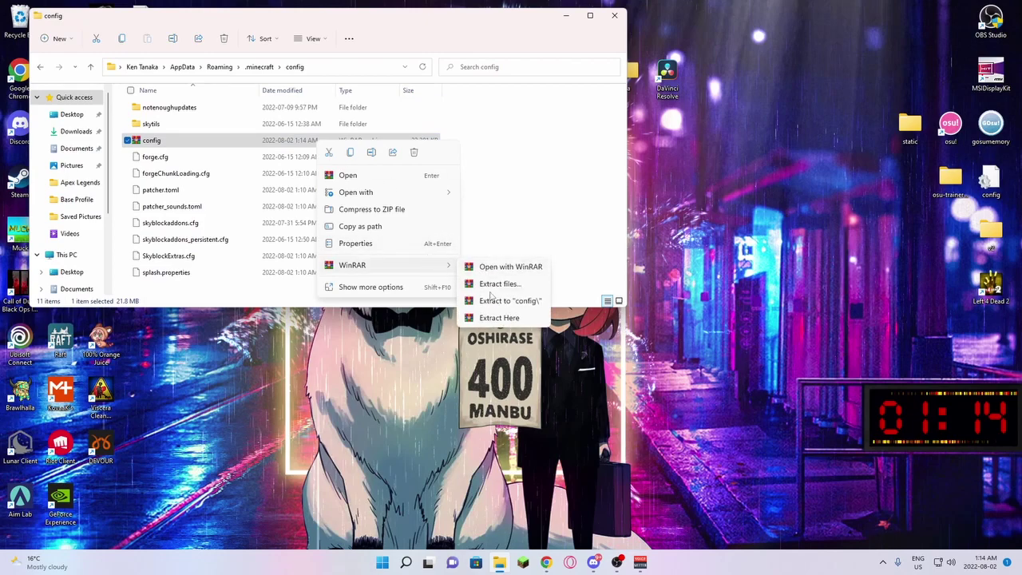
left_click(496, 317)
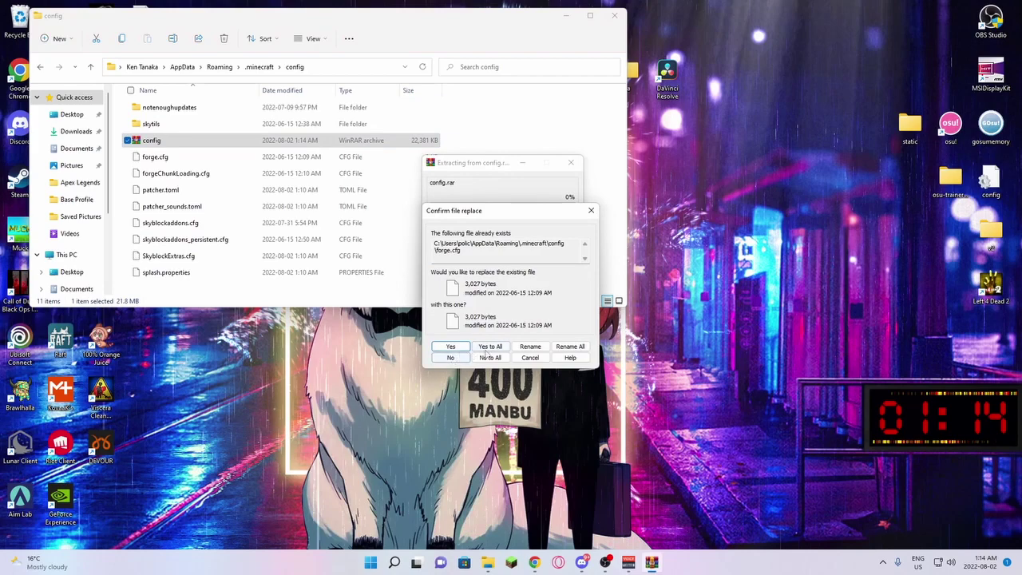
left_click(489, 347)
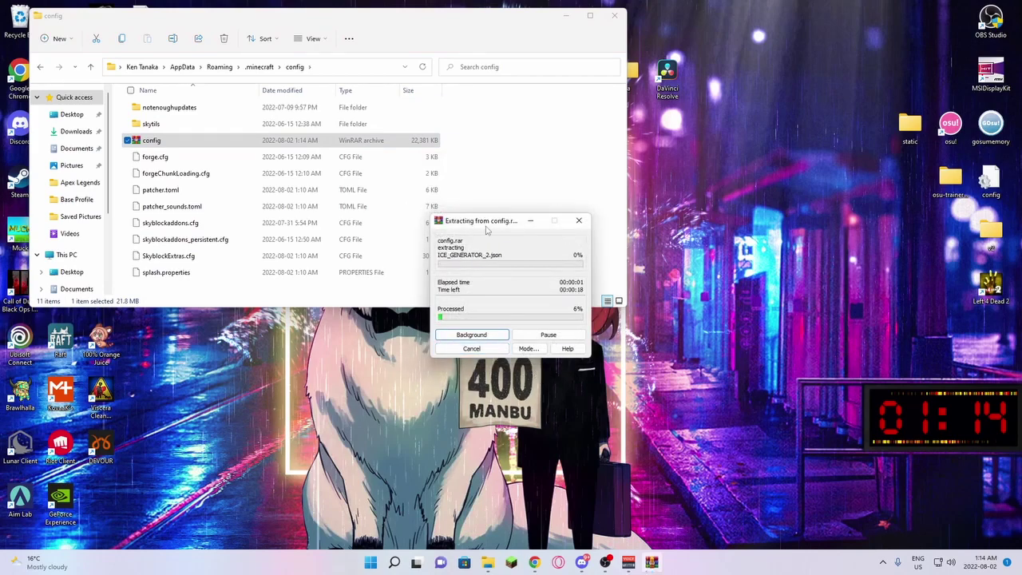
Move the extraction progress window aside, and delete the config archive from the config folder after the extraction.
left_click_drag(487, 230, 833, 95)
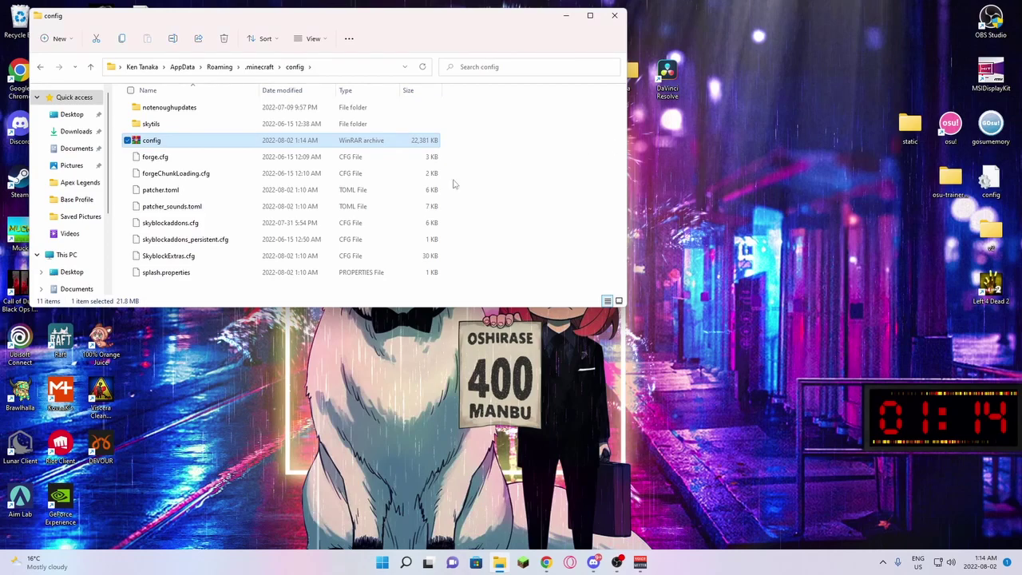
key("Delete")
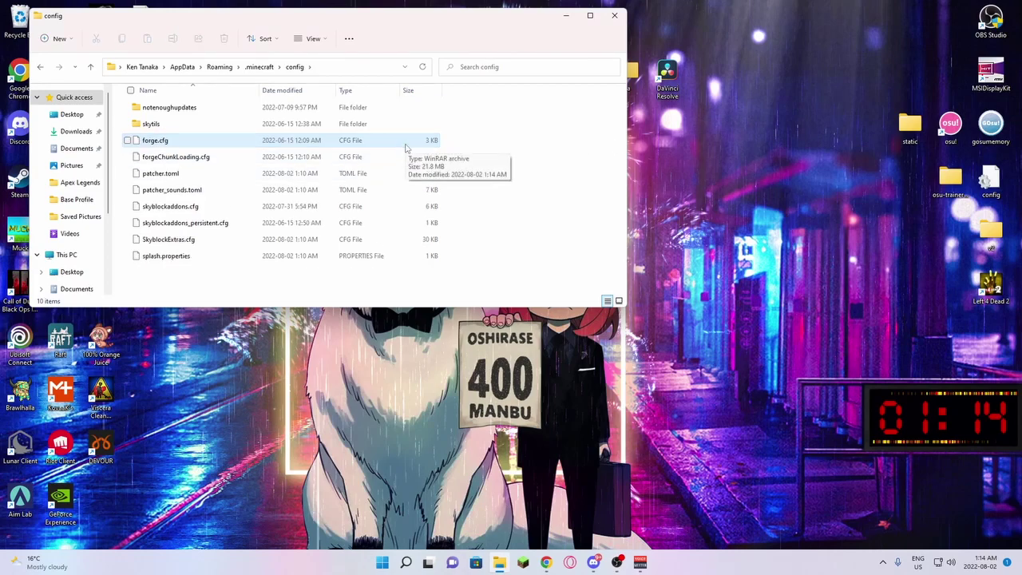
left_click_drag(502, 273, 352, 102)
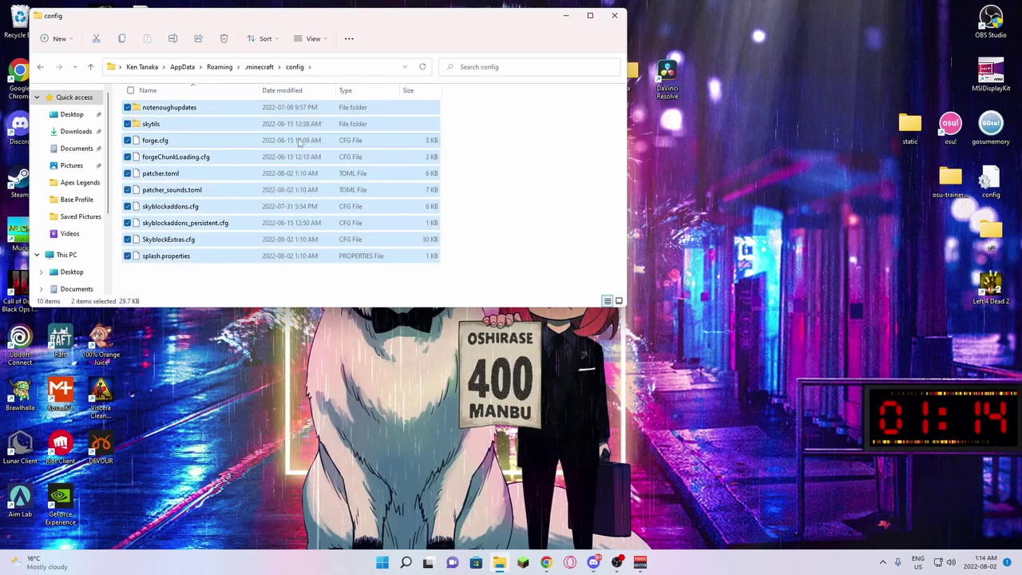
left_click(511, 223)
left_click_drag(483, 20, 452, 17)
left_click(422, 234)
left_click(789, 203)
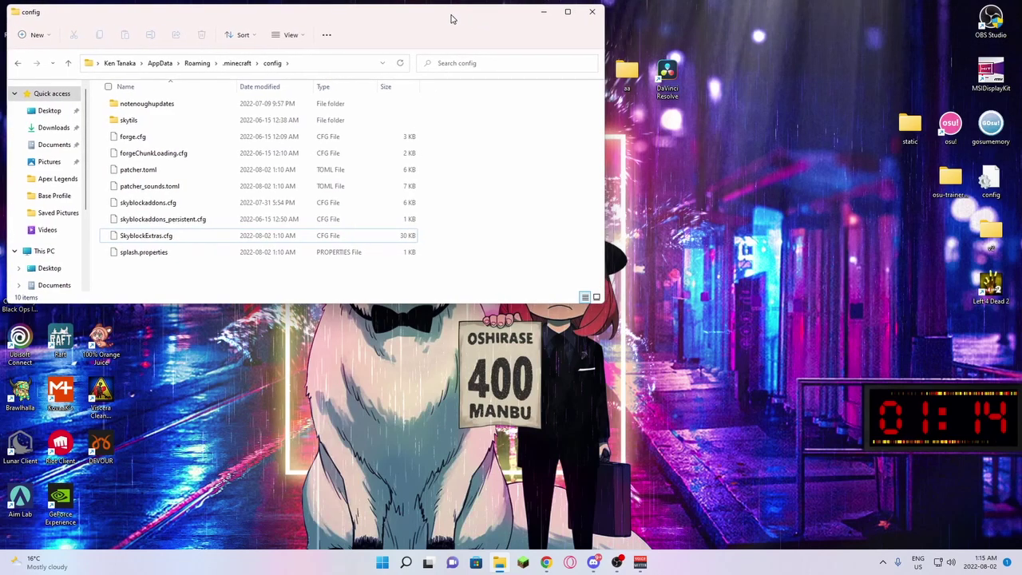
Show the WinRAR extraction options for the config archive, and dismiss them without extracting.
left_click(288, 136)
right_click(290, 139)
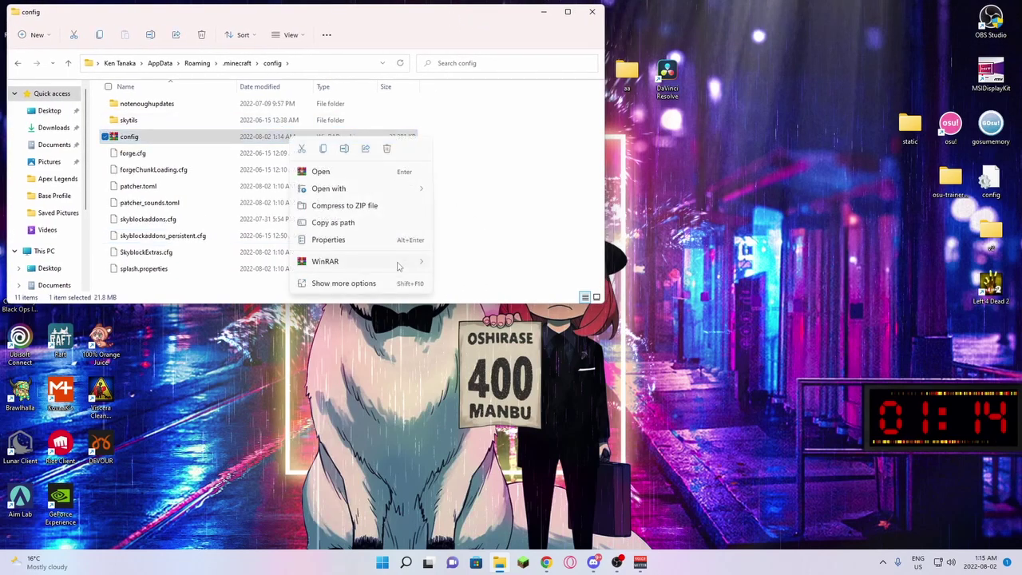
mouse_move(398, 266)
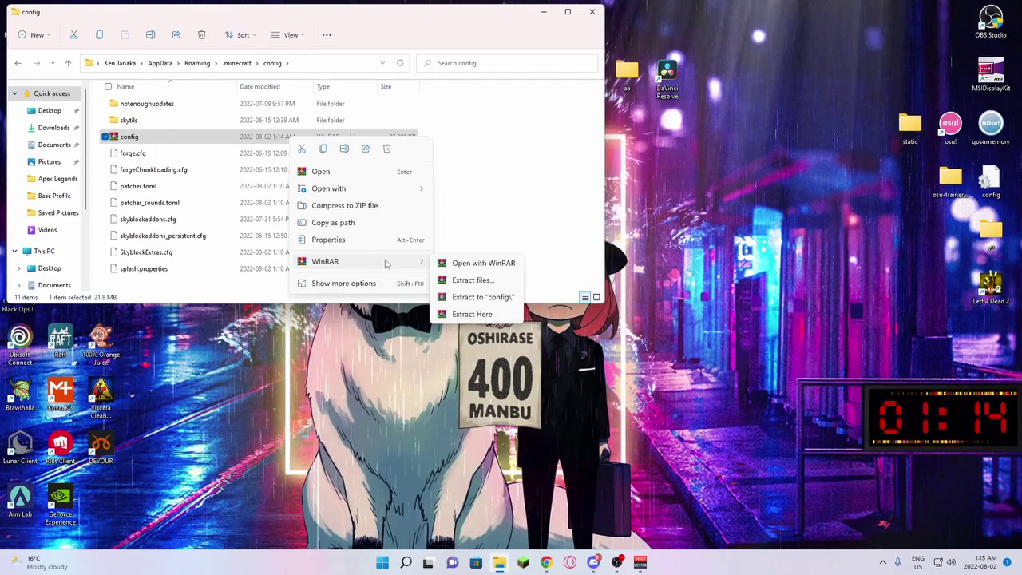
left_click(549, 240)
Switch to the browser, download the WinRAR installer winrar-x64-611.exe from win-rar.com in a new tab, and dismiss the download bar.
left_click(546, 562)
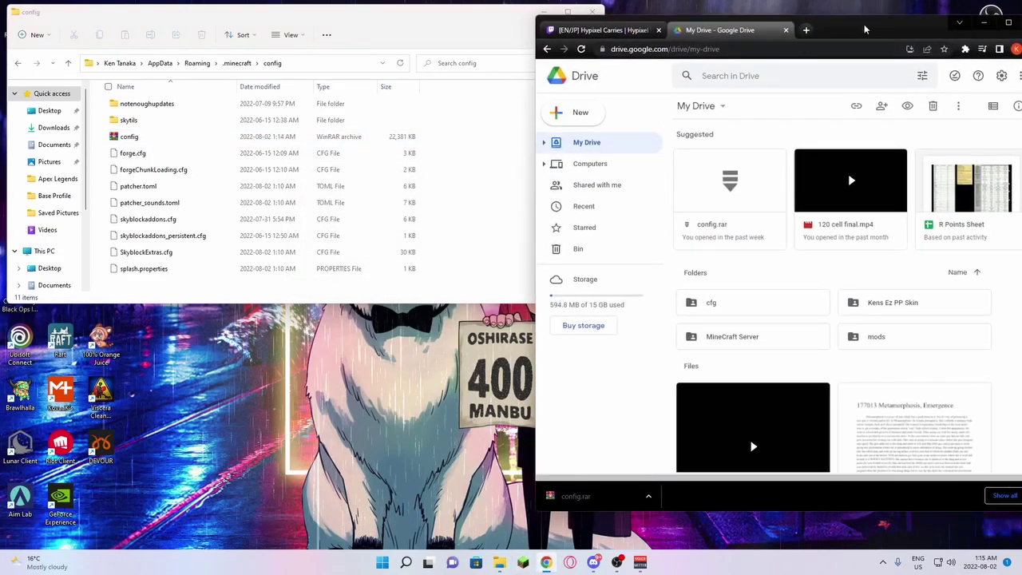
left_click(986, 19)
left_click(270, 9)
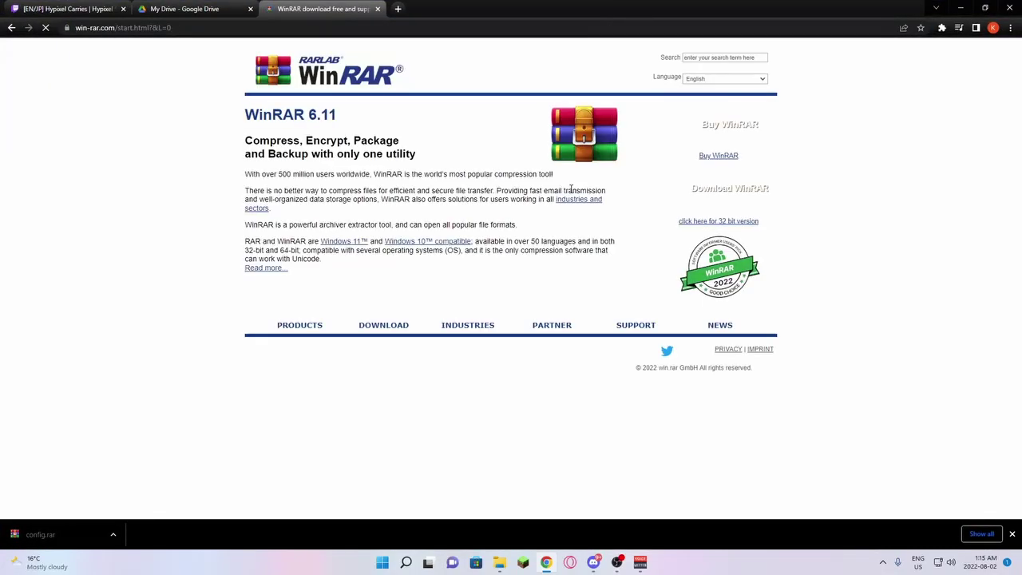
left_click(736, 233)
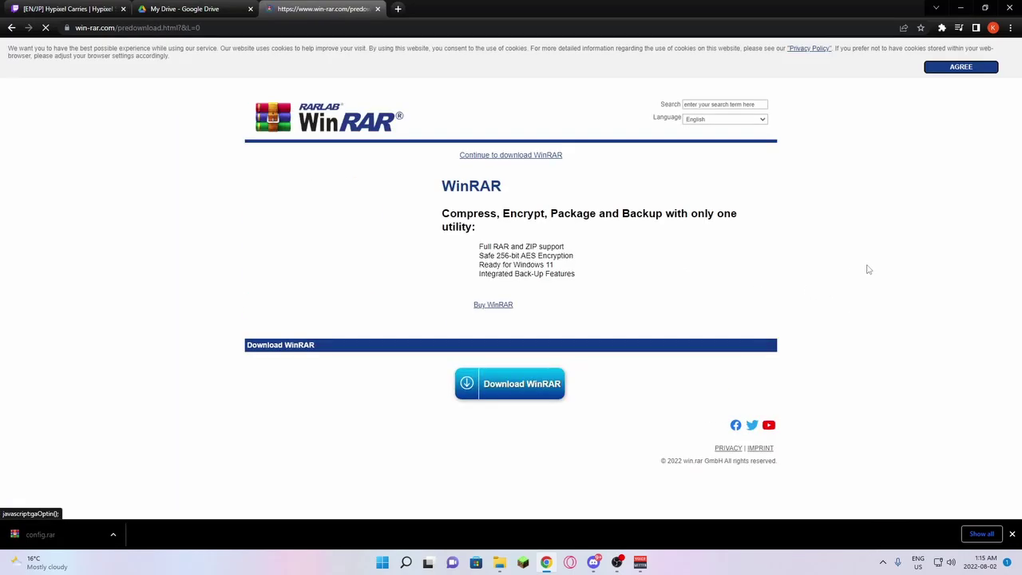
left_click(501, 438)
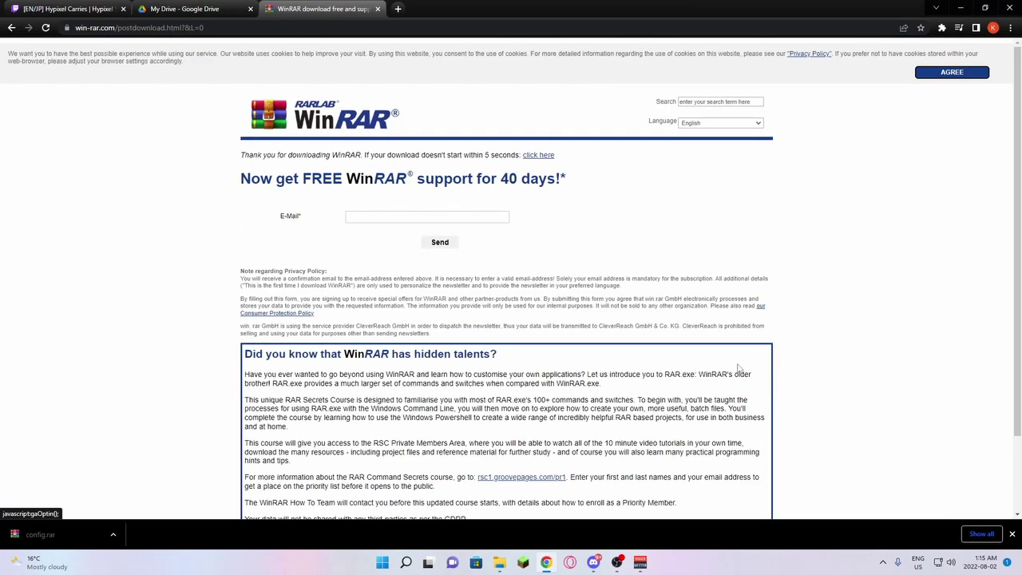
scroll(739, 368, "down", 1)
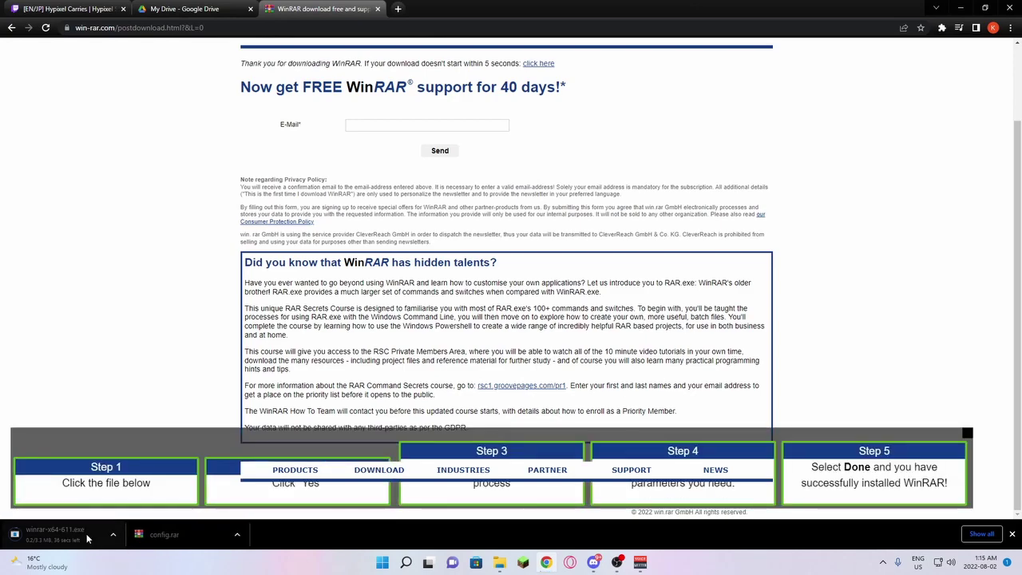
left_click(112, 534)
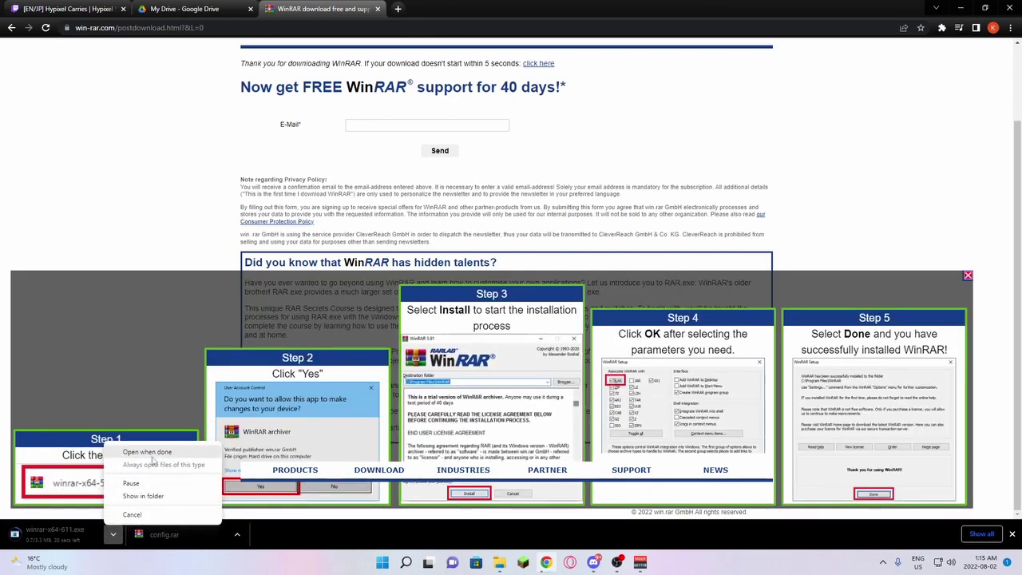
left_click(679, 535)
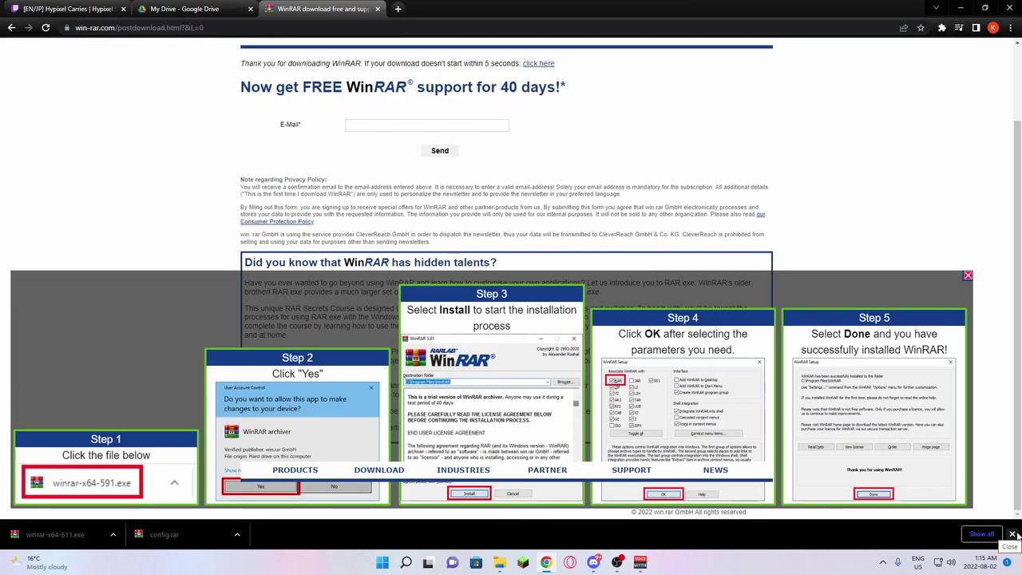
left_click(1013, 534)
Launch the forge installation from the Minecraft Launcher, and close the config folder window.
left_click(532, 564)
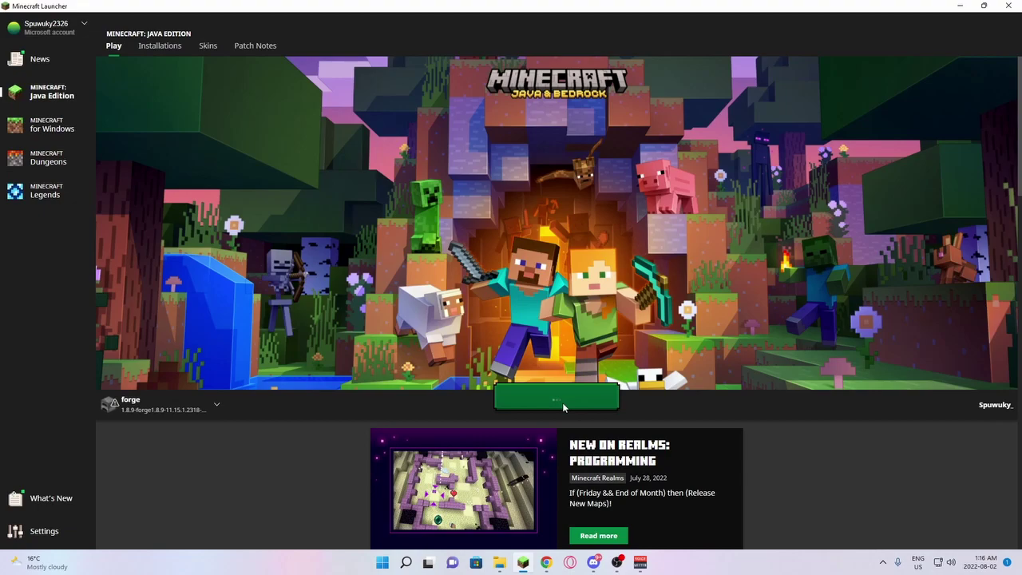
left_click(564, 402)
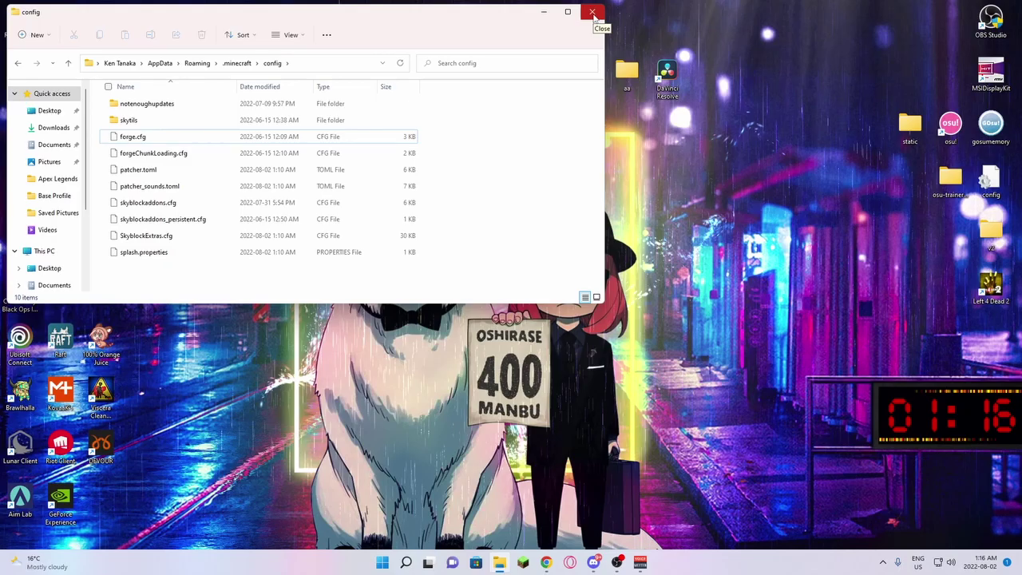
left_click(593, 12)
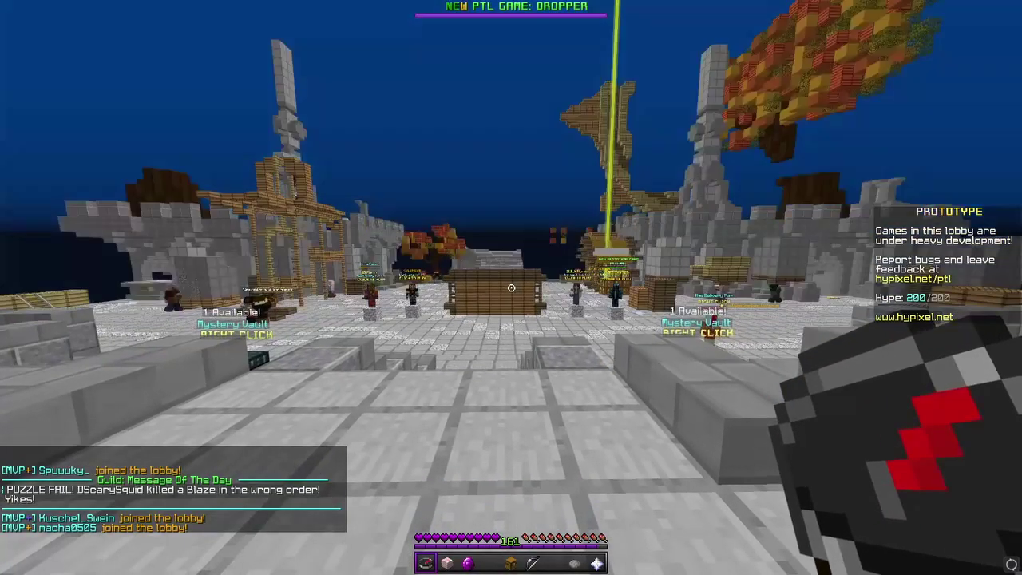
Join SkyBlock from the Prototype lobby using the compass game menu, and check the inventory on the island.
right_click(508, 286)
left_click(465, 212)
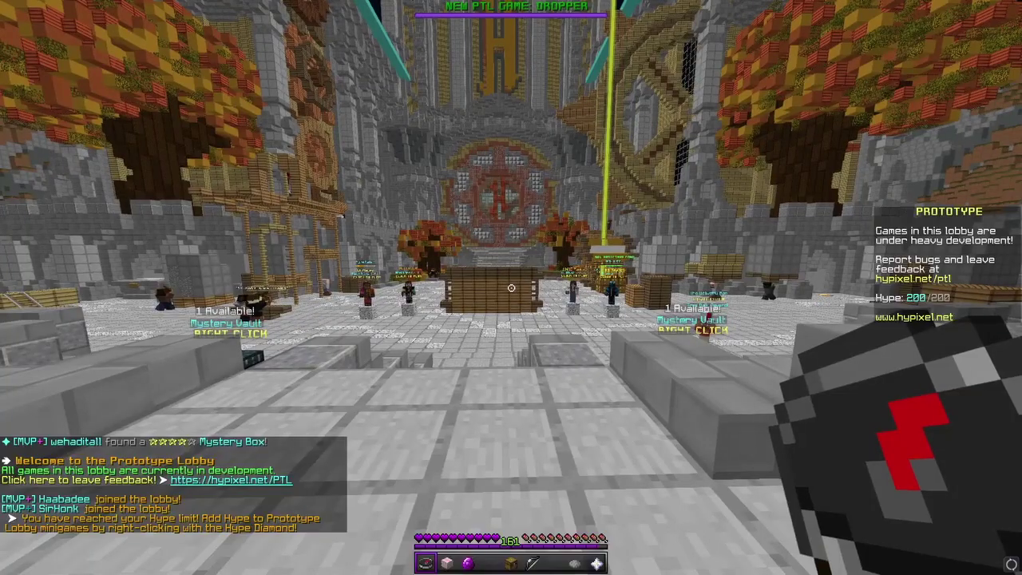
key("e")
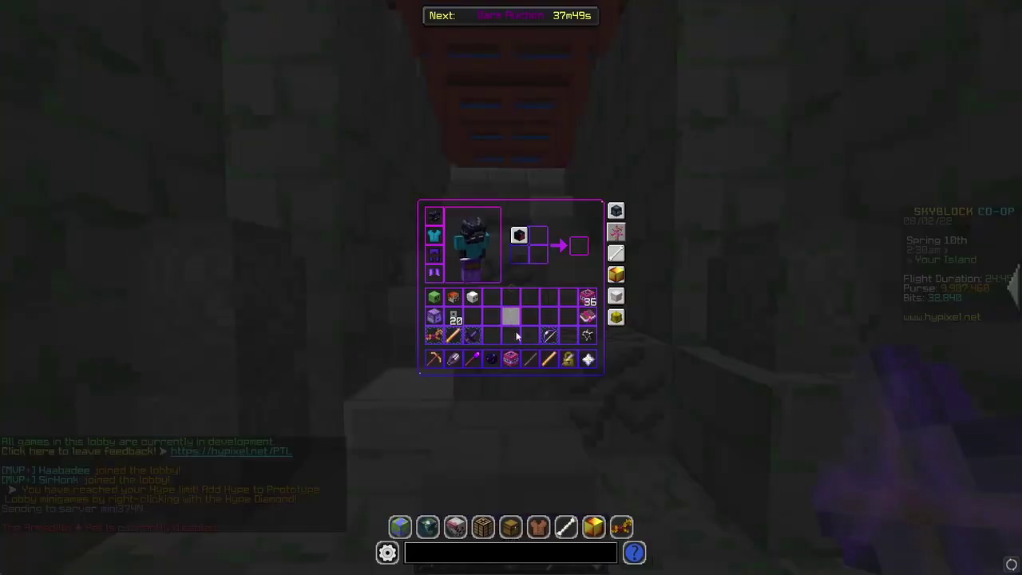
key("e")
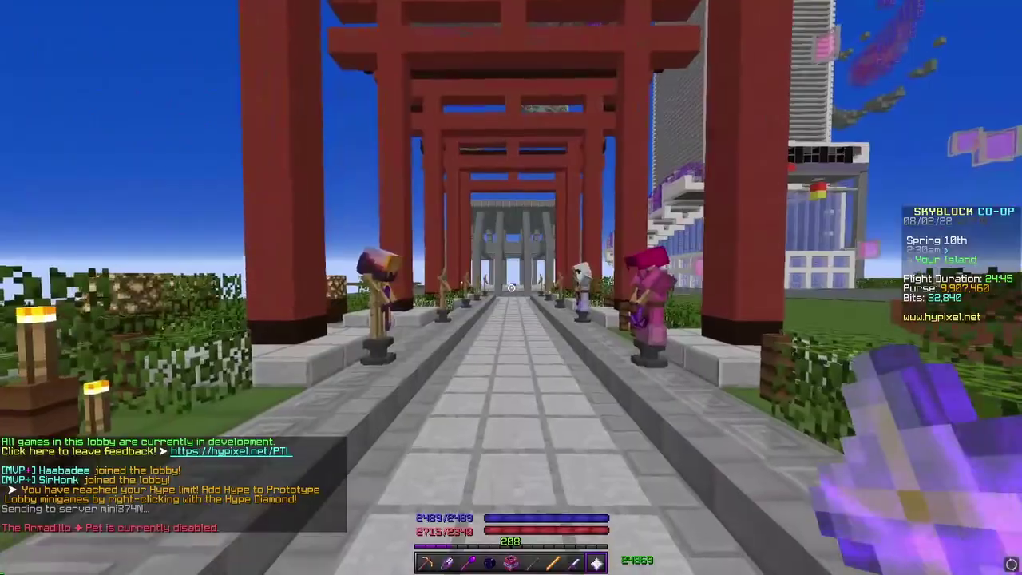
key("Escape")
key("Escape")
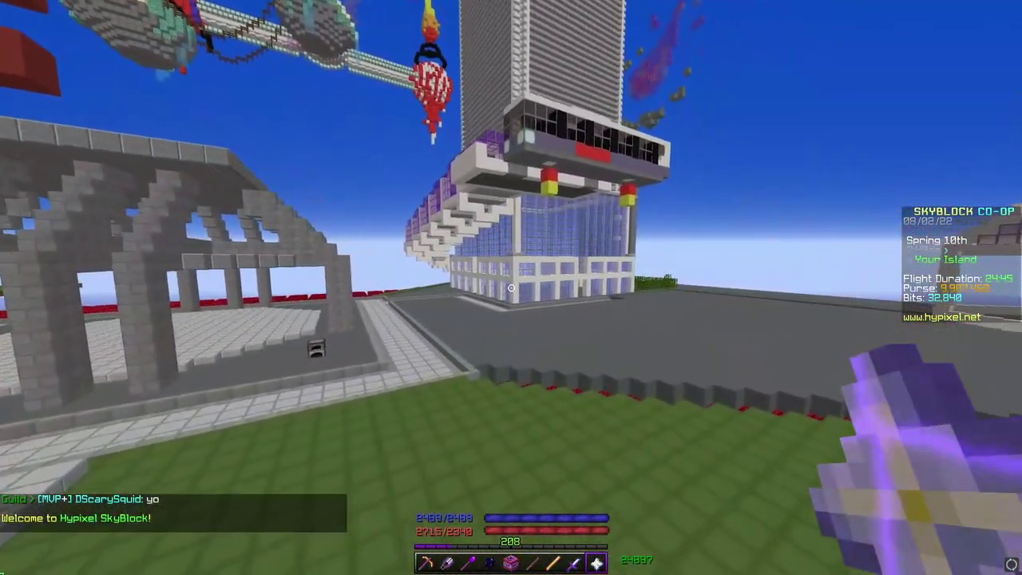
Open Skytils with /st, examine the HUD element layout in Edit Locations, and return to the game.
key("slash")
type("st")
key("Return")
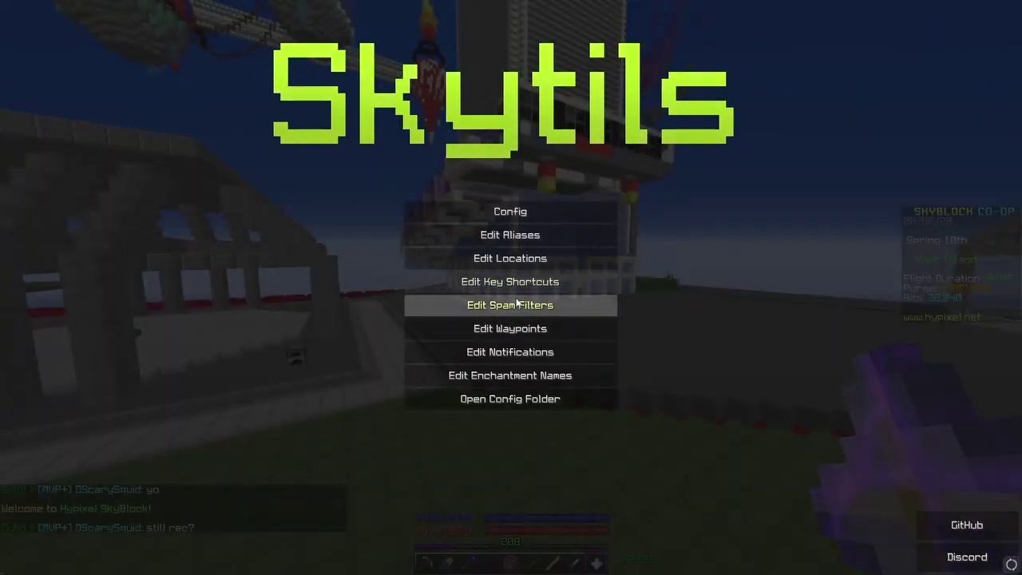
left_click(517, 256)
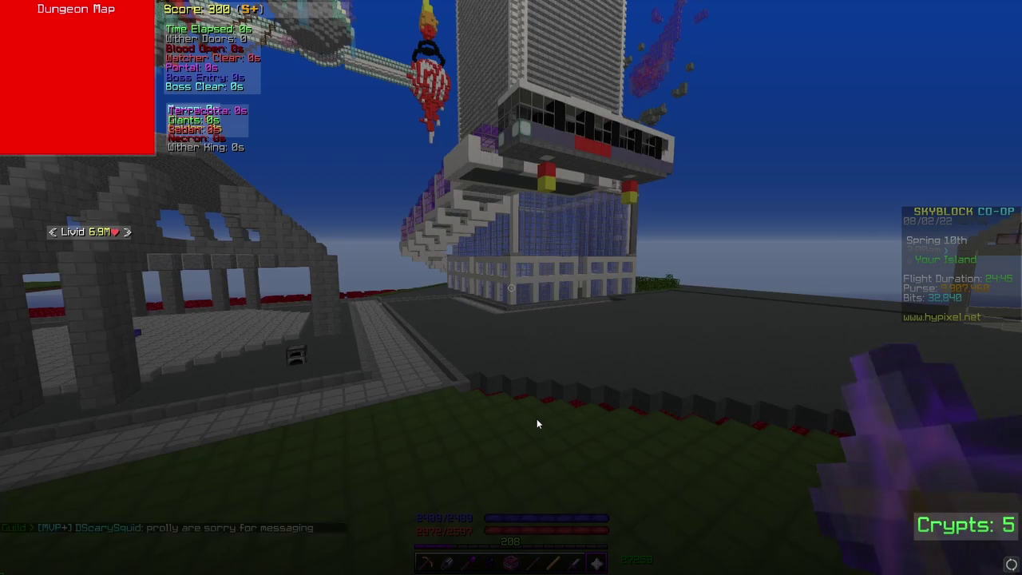
key("Escape")
key("Escape")
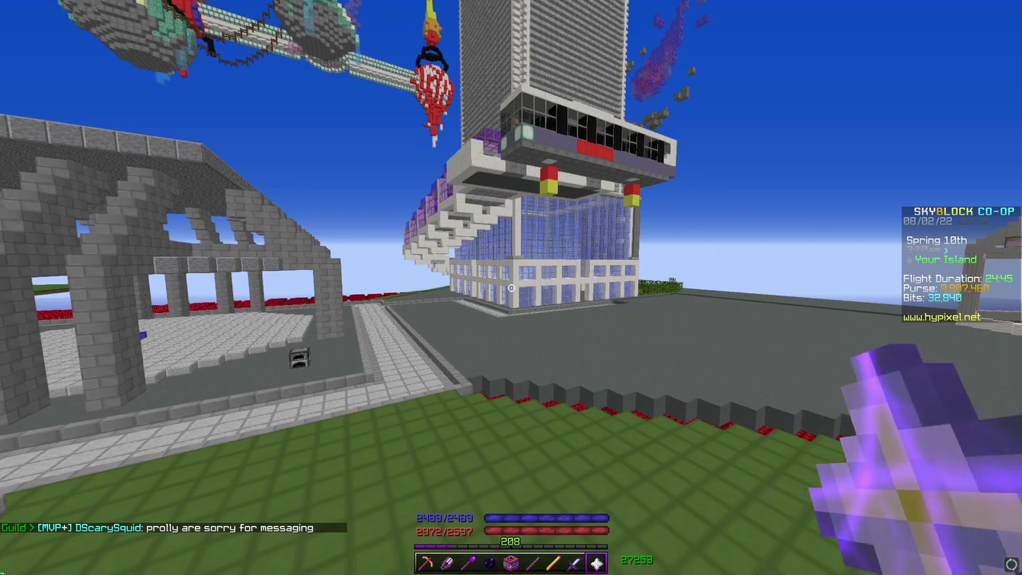
View the SkyblockAddons settings with /sba and the NotEnoughUpdates settings with /neu, closing each one.
key("slash")
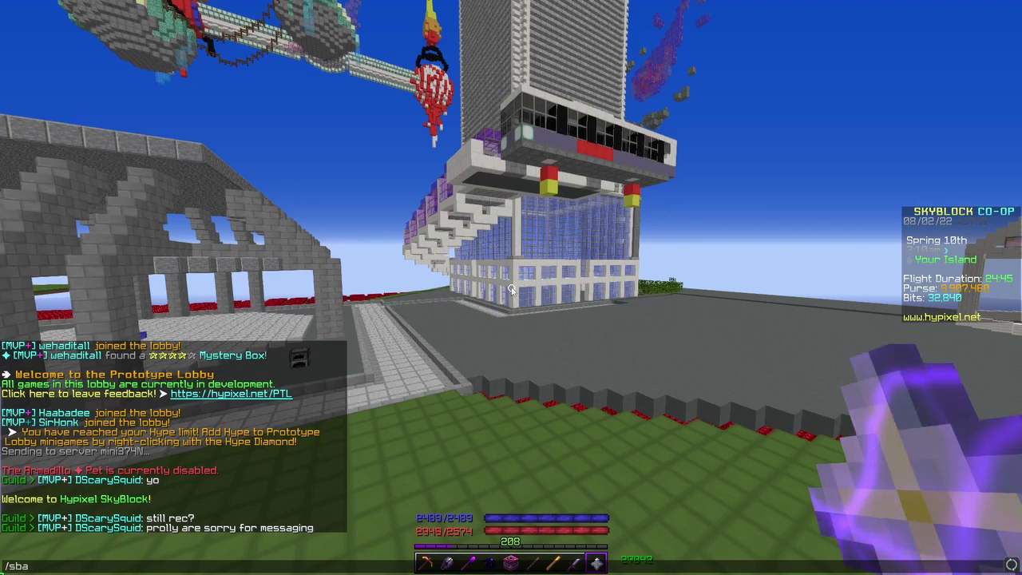
key("Return")
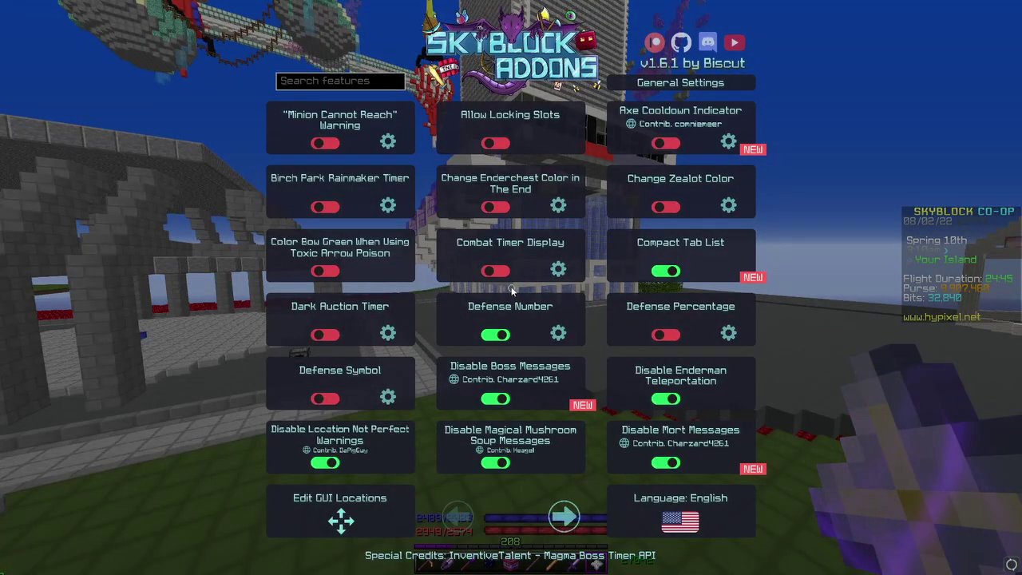
key("Escape")
key("slash")
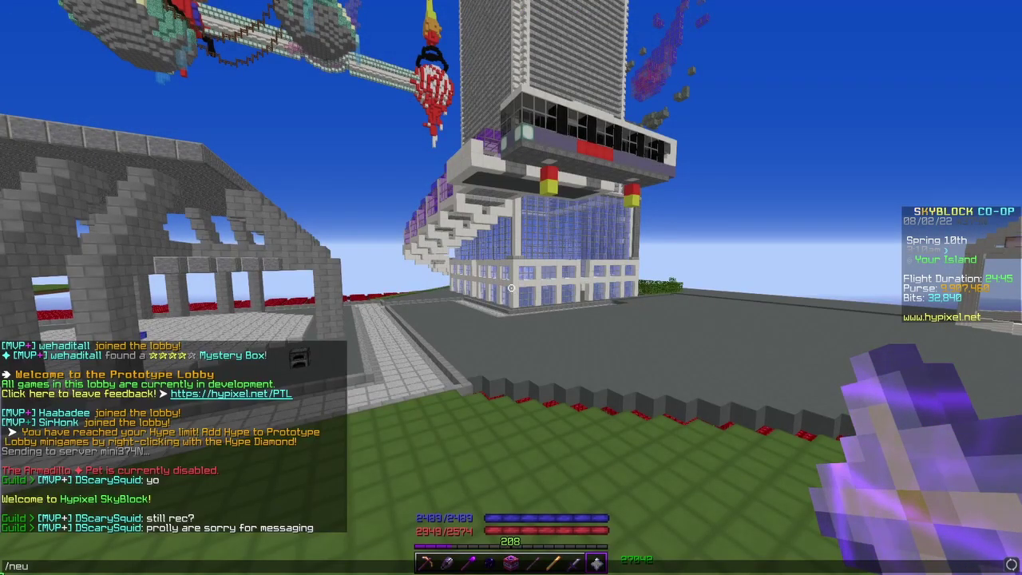
key("Return")
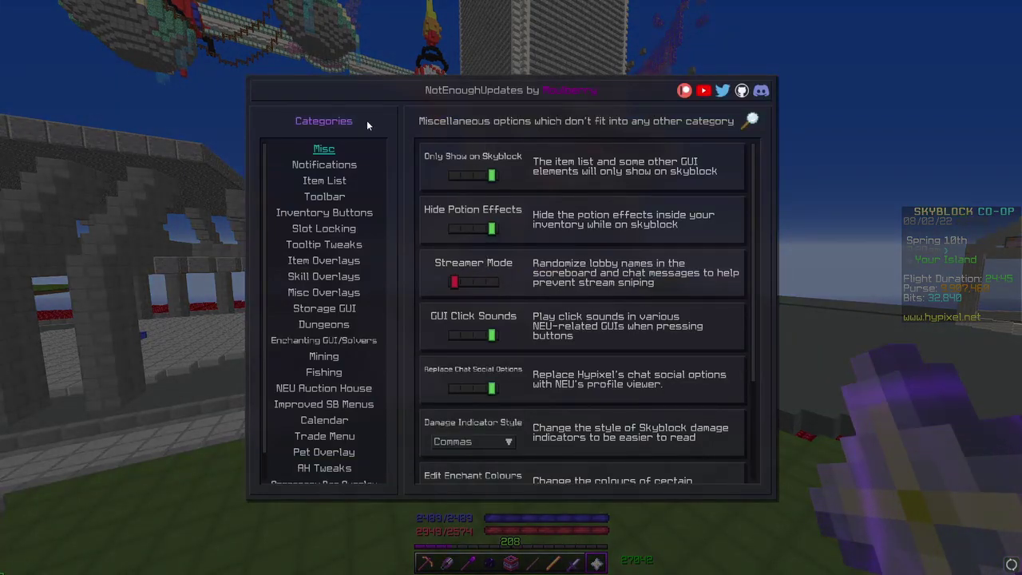
key("Escape")
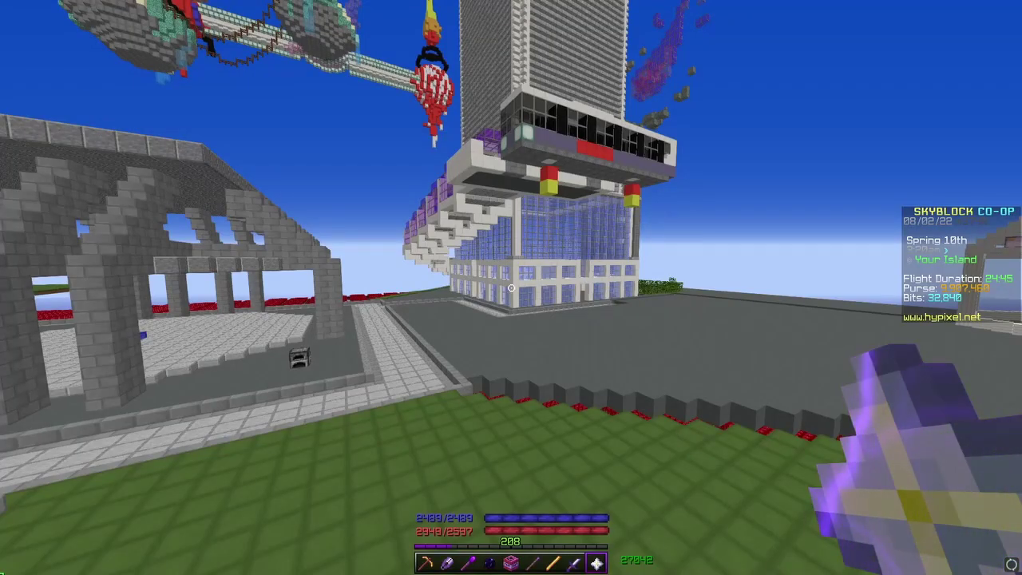
View the Patcher settings with /patcher, and close them.
key("slash")
type("patcher")
key("Return")
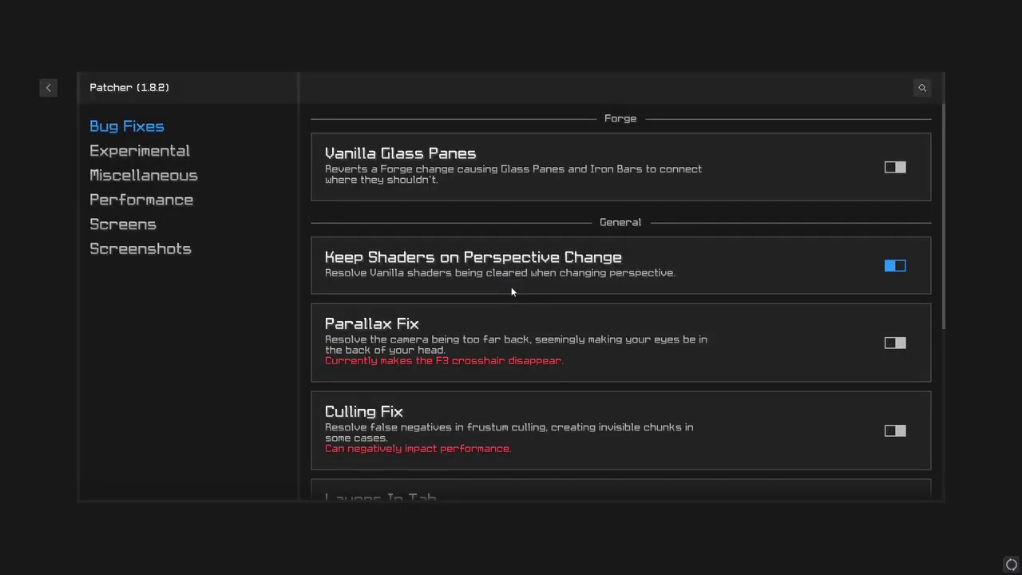
key("Escape")
Open the Skytils Config with /st, look through the Dungeons and Events categories, and close it.
key("slash")
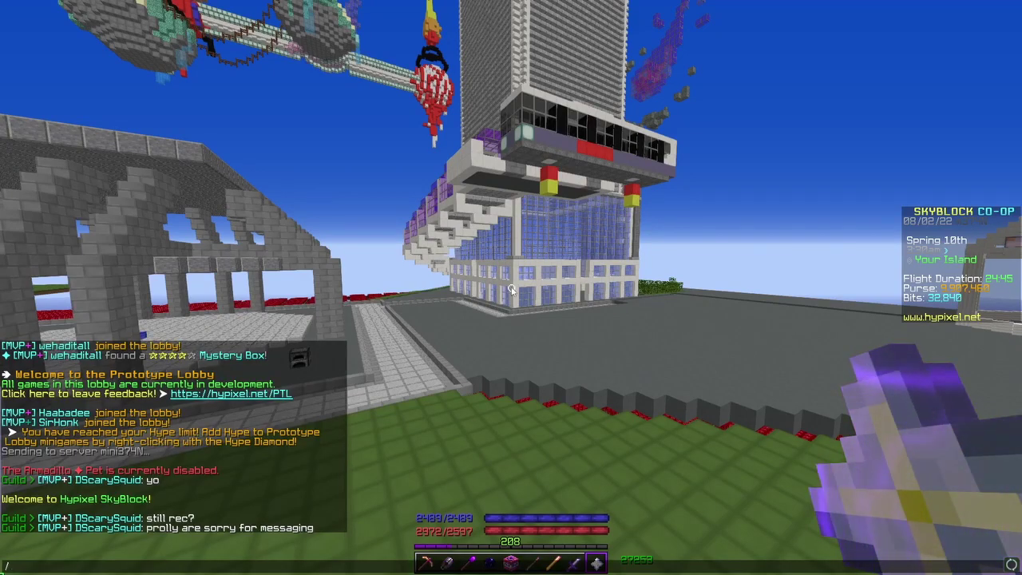
type("st")
key("Return")
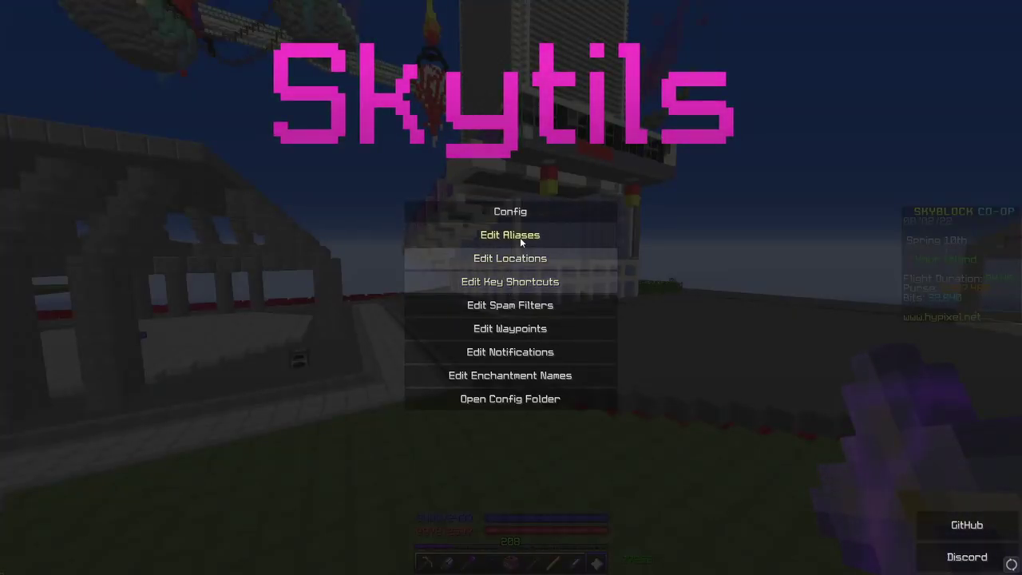
left_click(524, 210)
left_click(145, 161)
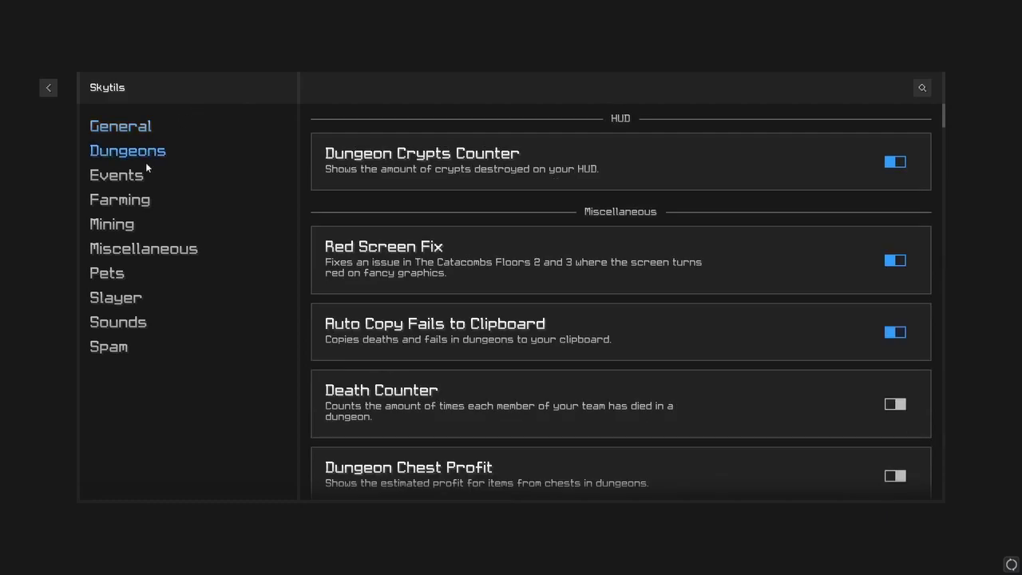
left_click(144, 174)
key("Escape")
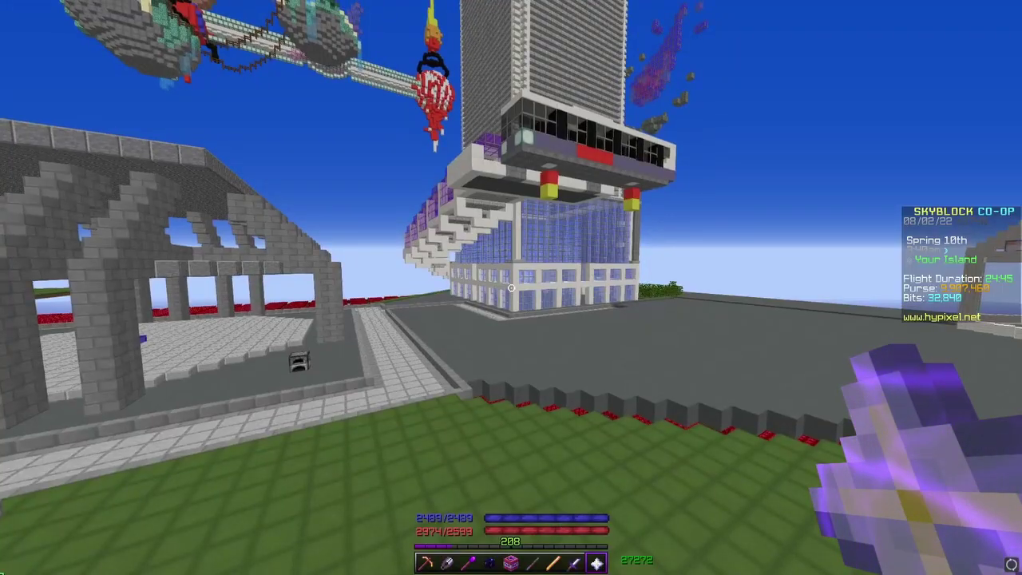
Reopen the Skytils Edit Locations screen with /st to review the dungeon HUD layout, and close it.
key("slash")
type("st")
key("Return")
left_click(522, 260)
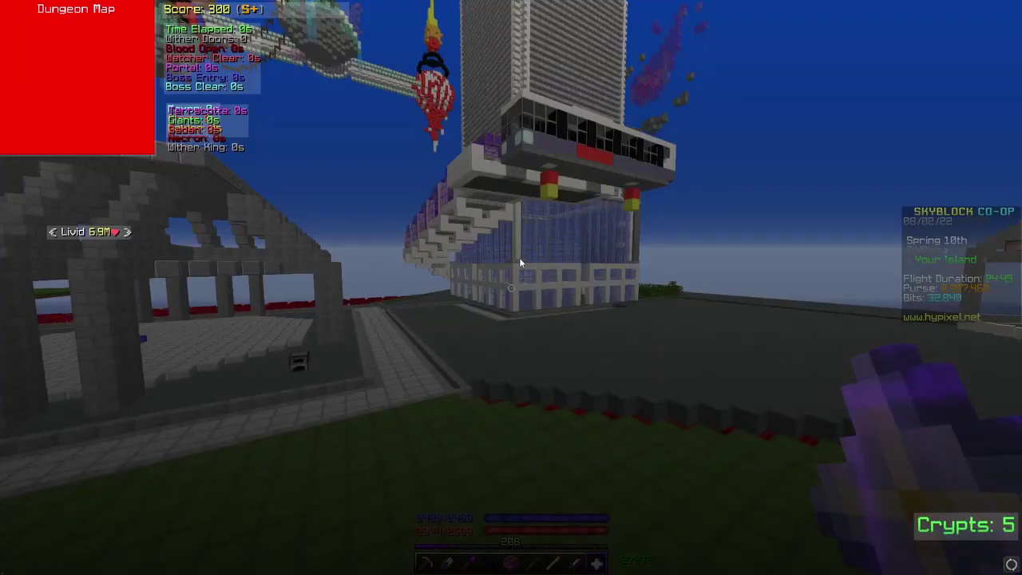
key("Escape")
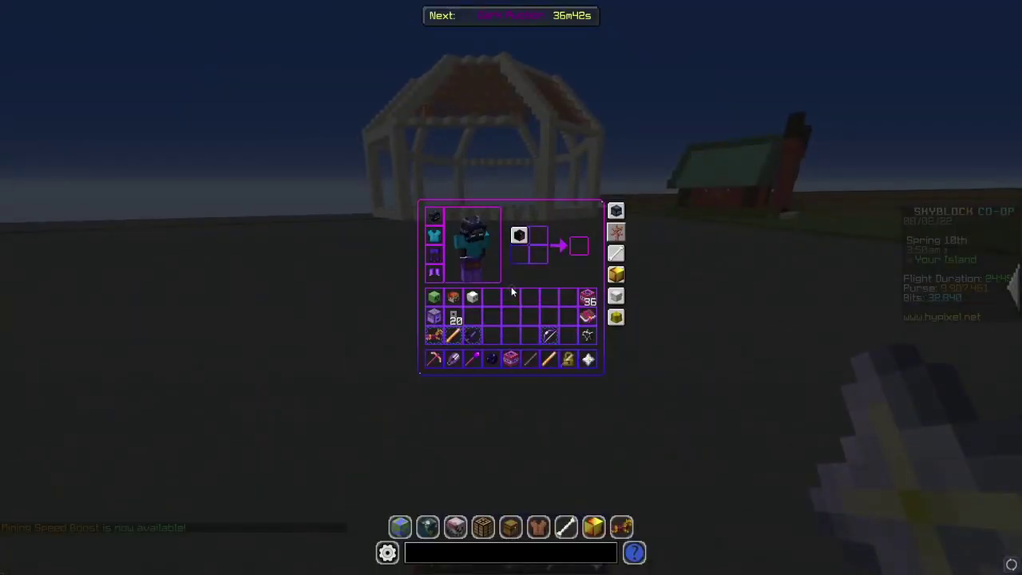
key("Escape")
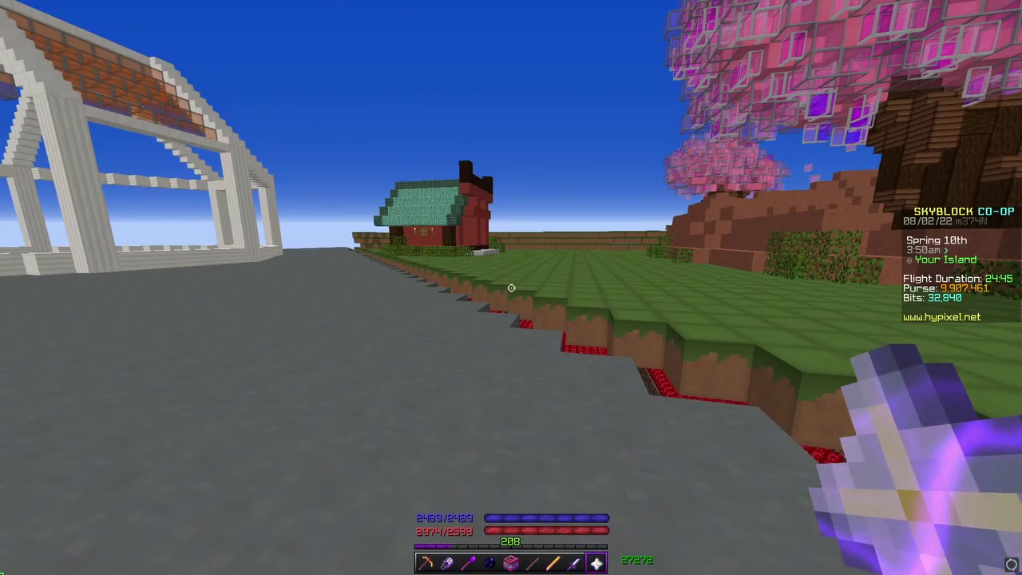
key("e")
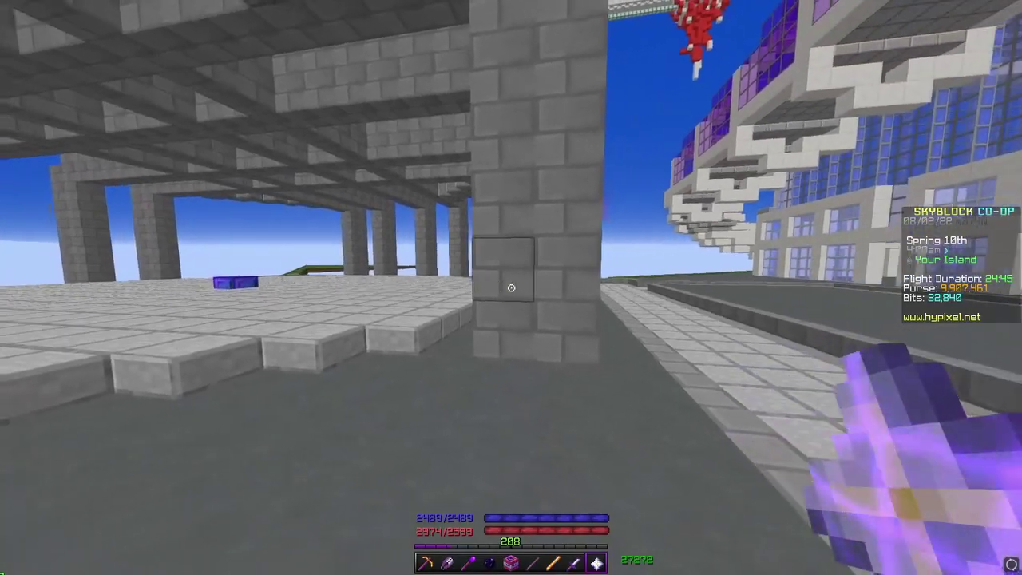
key("w")
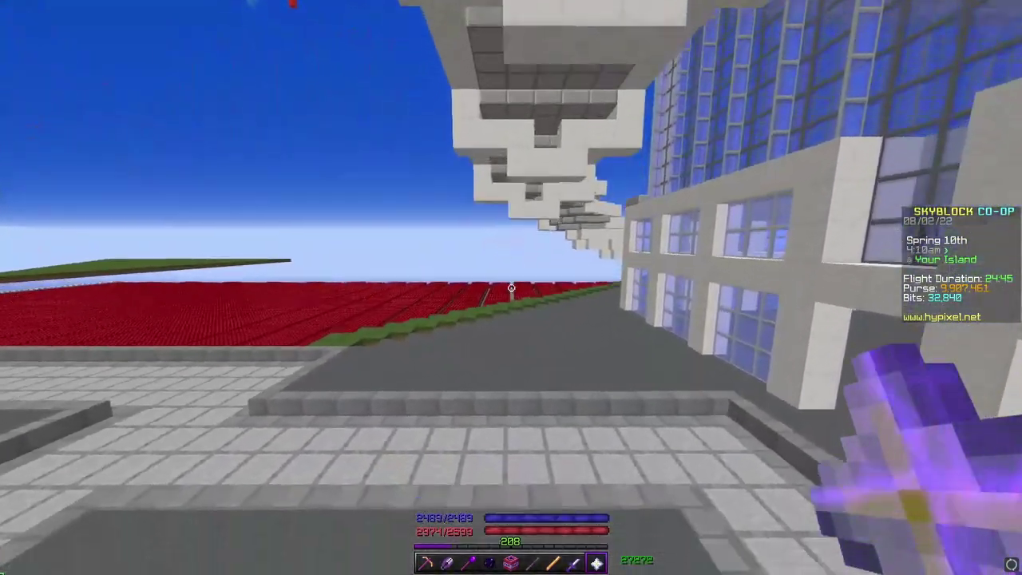